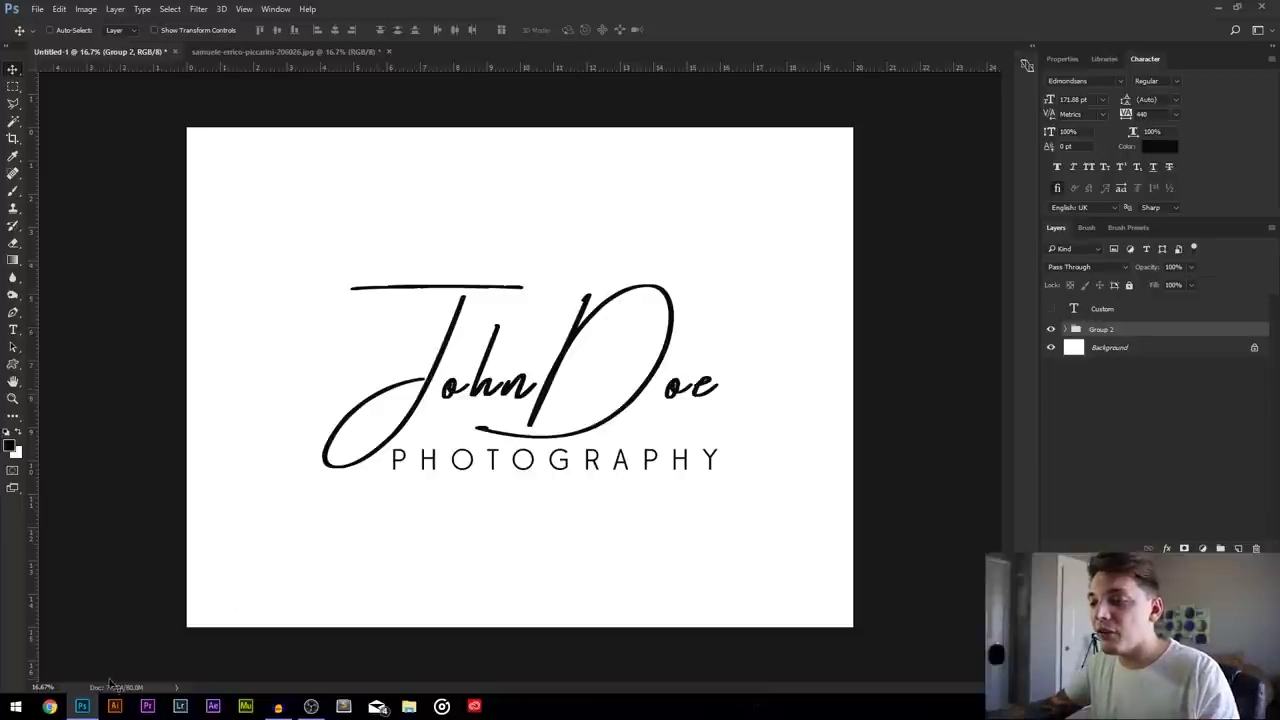
# Switch to Chrome and go to dafont.com
pyautogui.click(49, 706)
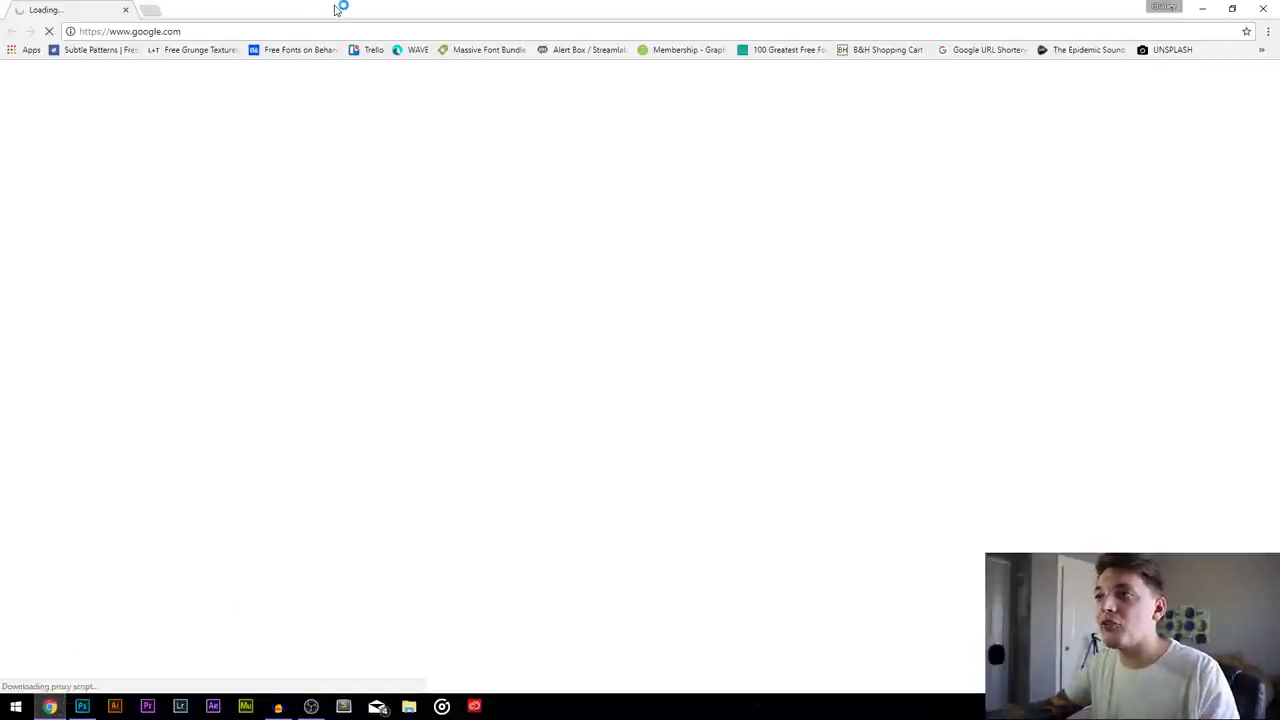
pyautogui.click(229, 27)
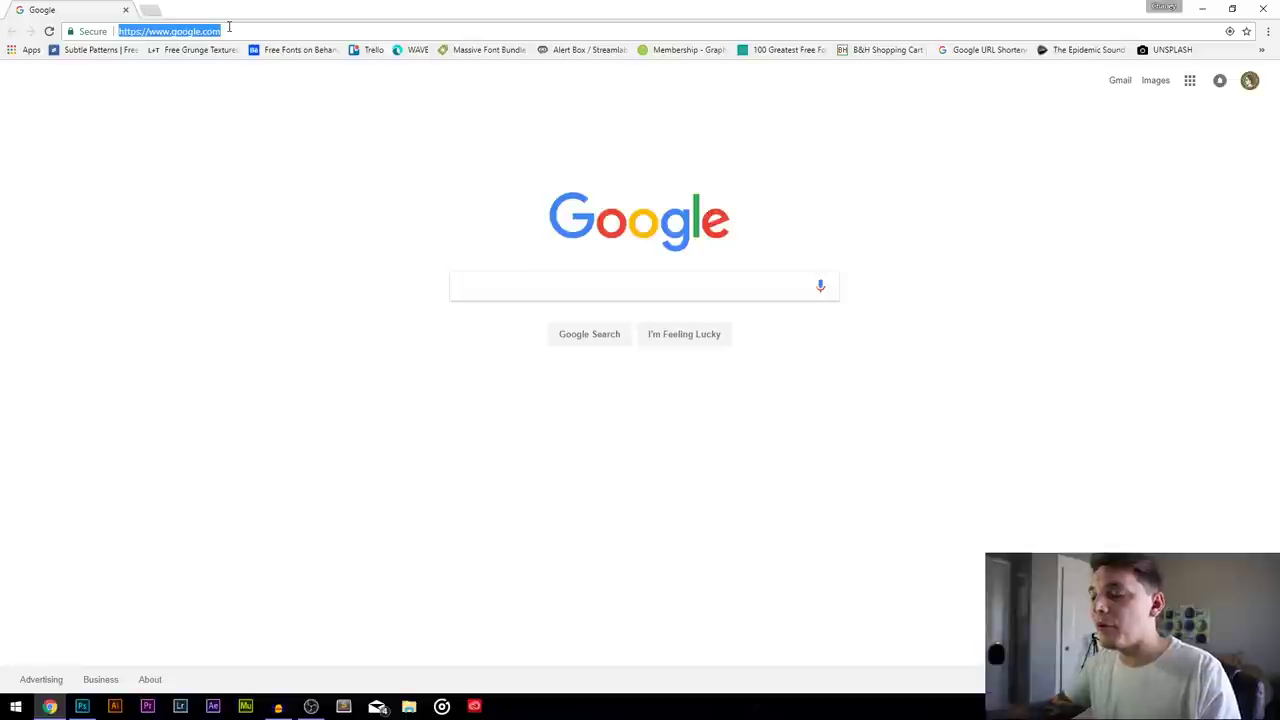
pyautogui.write('dafont')
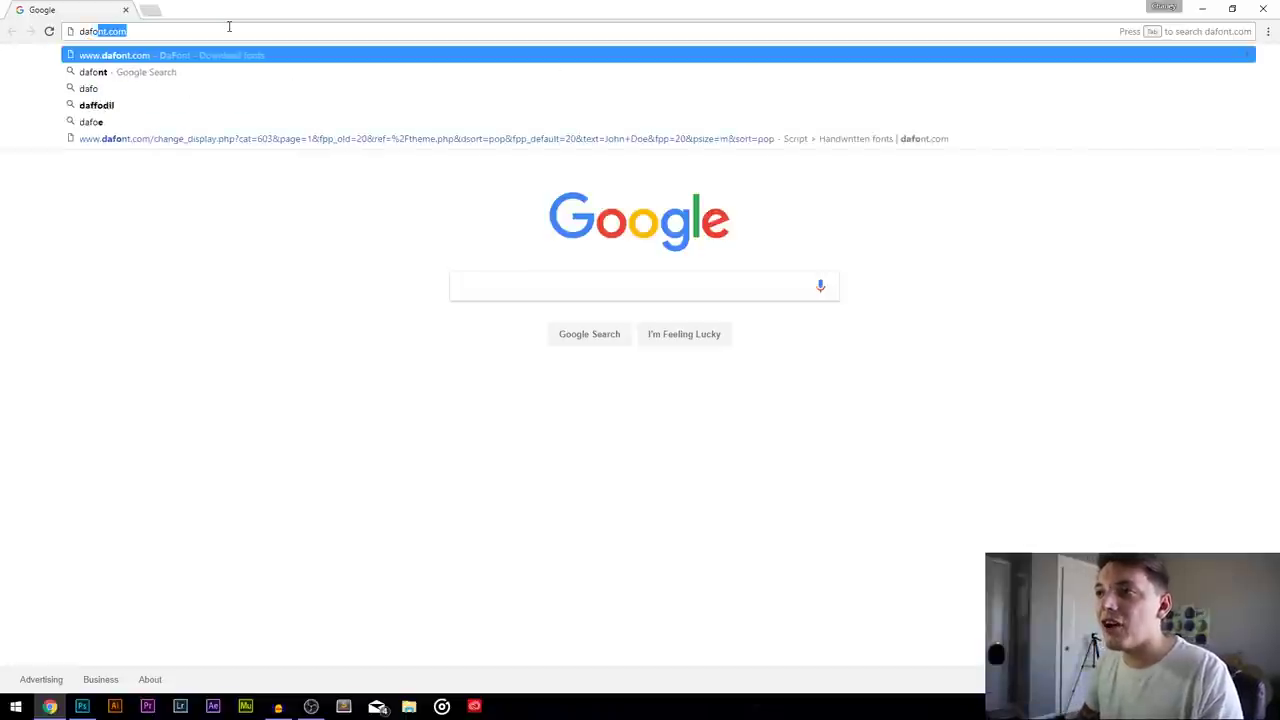
pyautogui.write('.co')
pyautogui.press('Return')
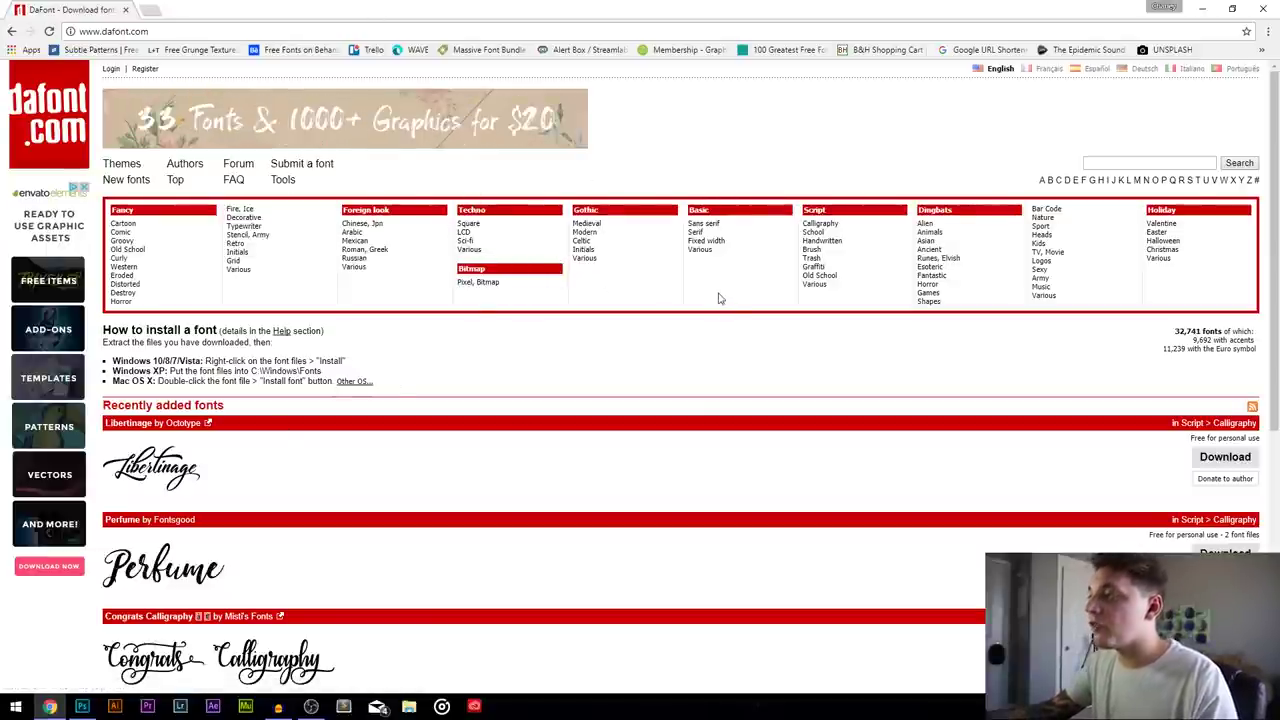
# Open the Handwritten category under Script and preview its fonts with the first and last name from the logo
pyautogui.click(837, 247)
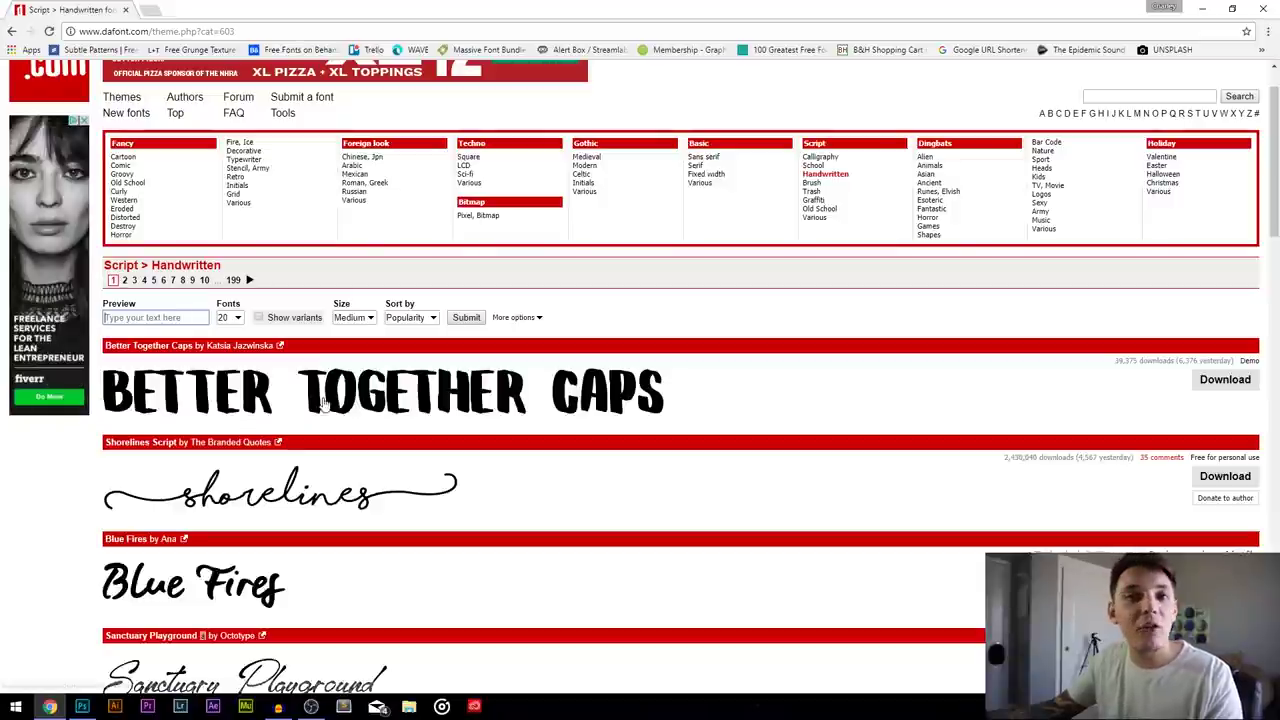
pyautogui.click(147, 317)
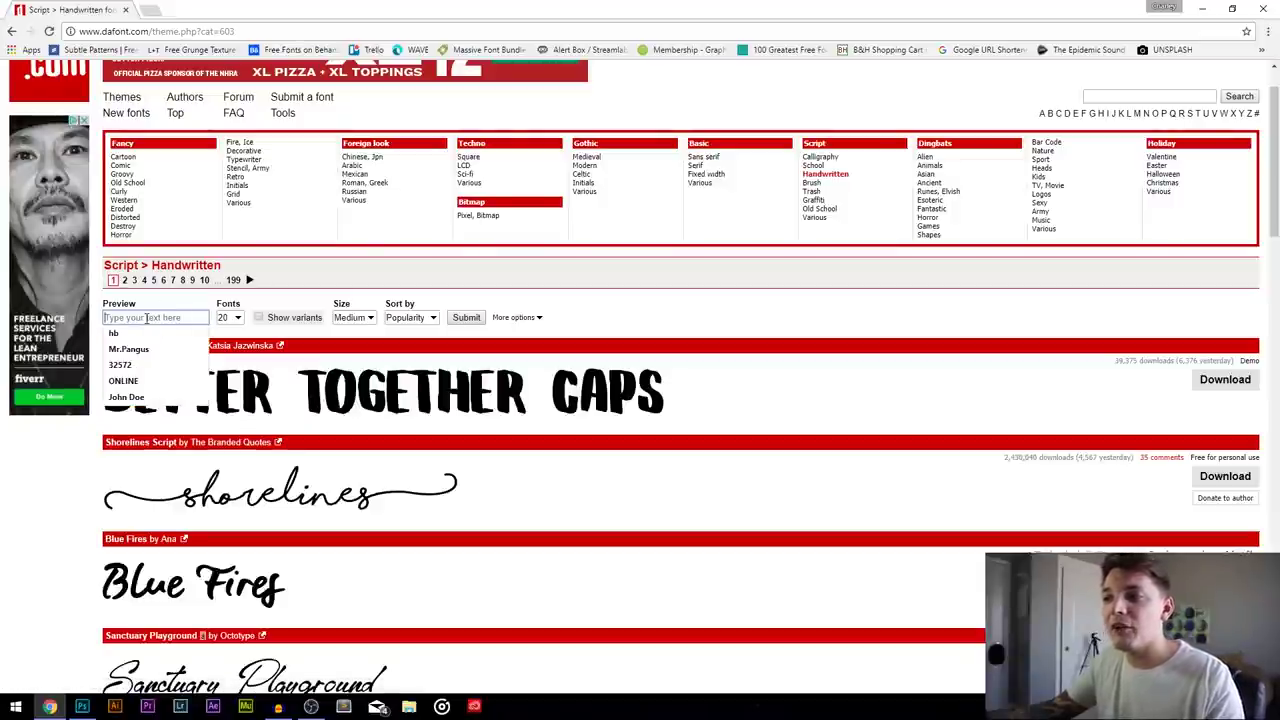
pyautogui.write('John Doe')
pyautogui.press('Return')
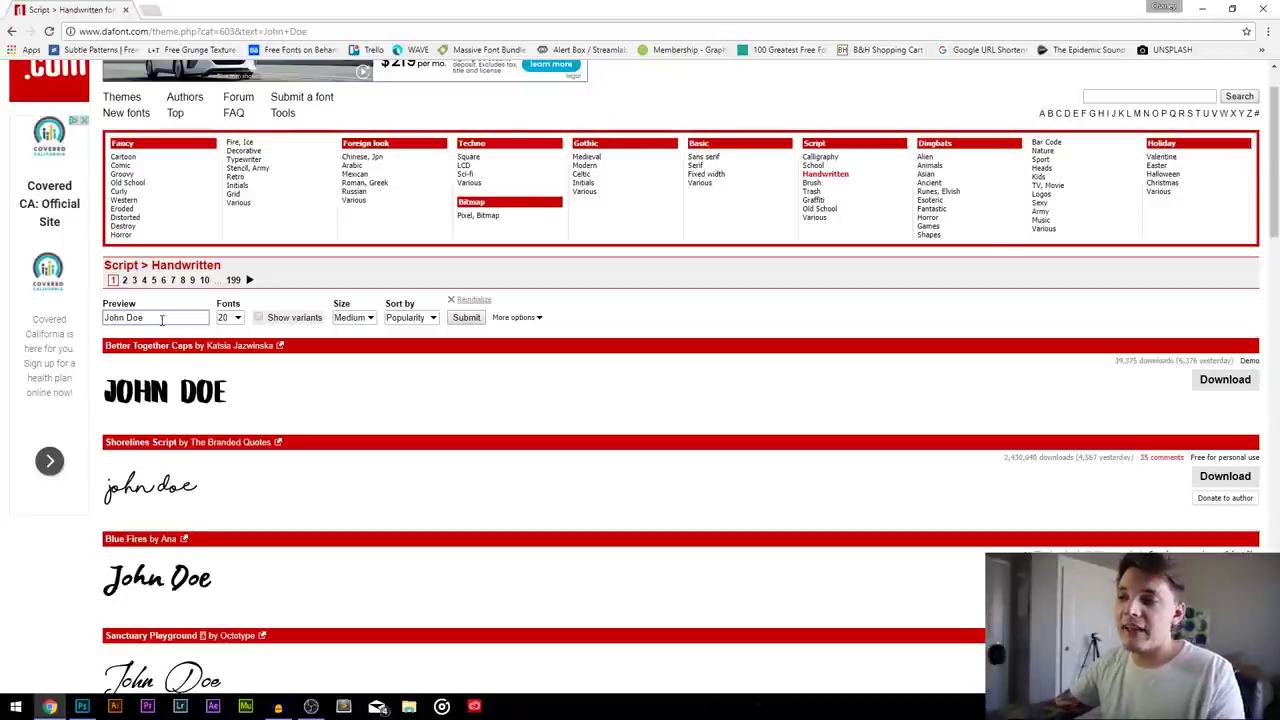
# Examine the handwritten font previews for a signature-style font, comparing Taken by Vultures with its neighbours
pyautogui.scroll(-3, 207, 358)
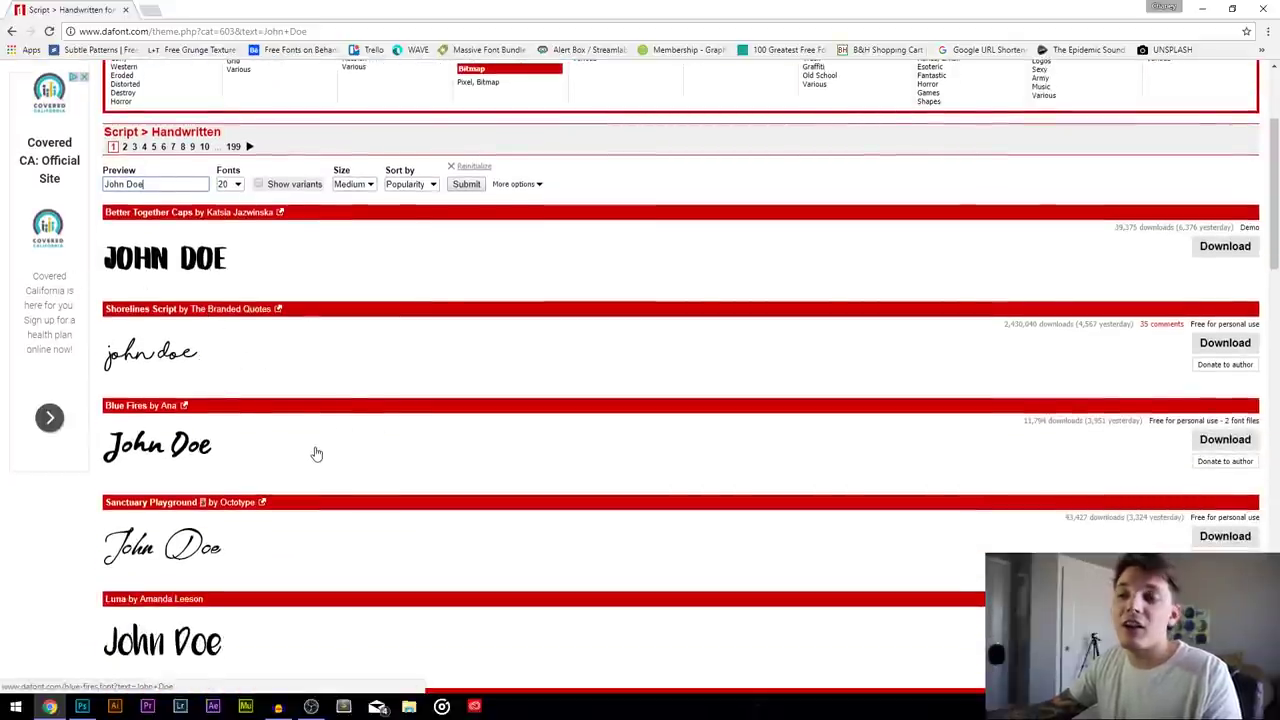
pyautogui.scroll(-6, 330, 445)
pyautogui.scroll(-4, 309, 378)
pyautogui.scroll(-9, 309, 372)
pyautogui.scroll(3, 320, 355)
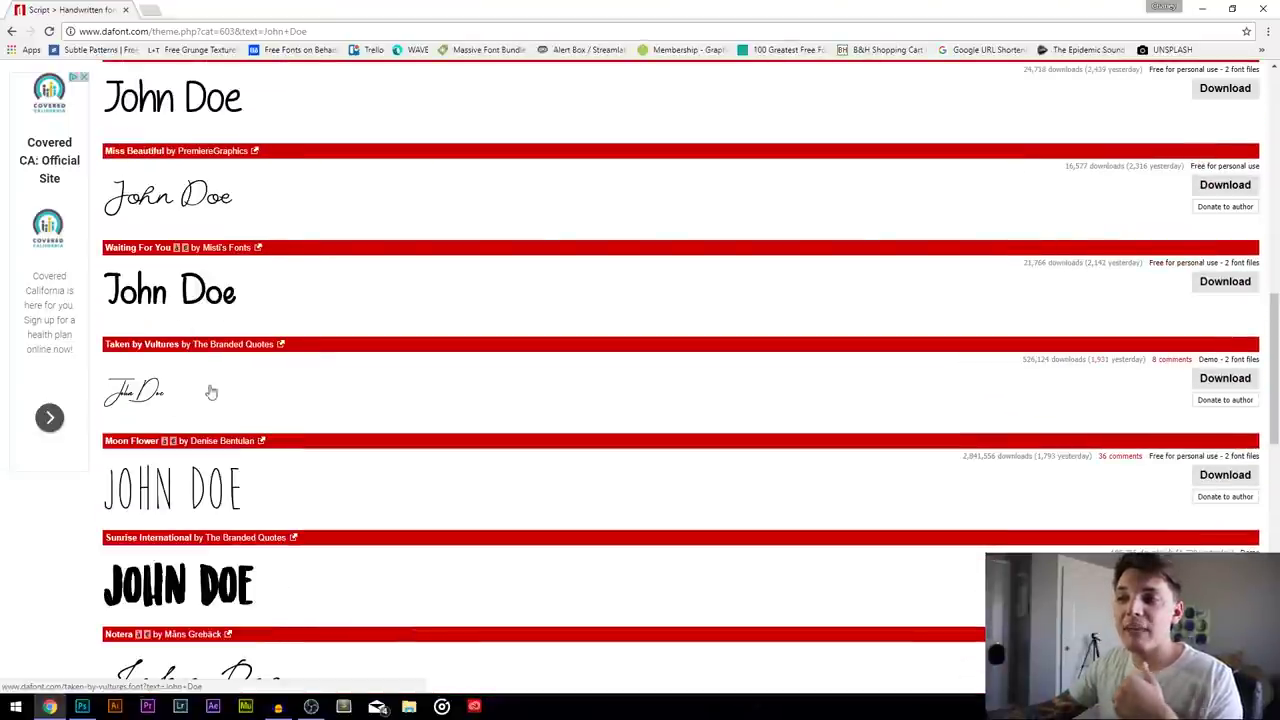
pyautogui.scroll(2, 250, 399)
pyautogui.scroll(10, 248, 400)
pyautogui.scroll(-10, 246, 385)
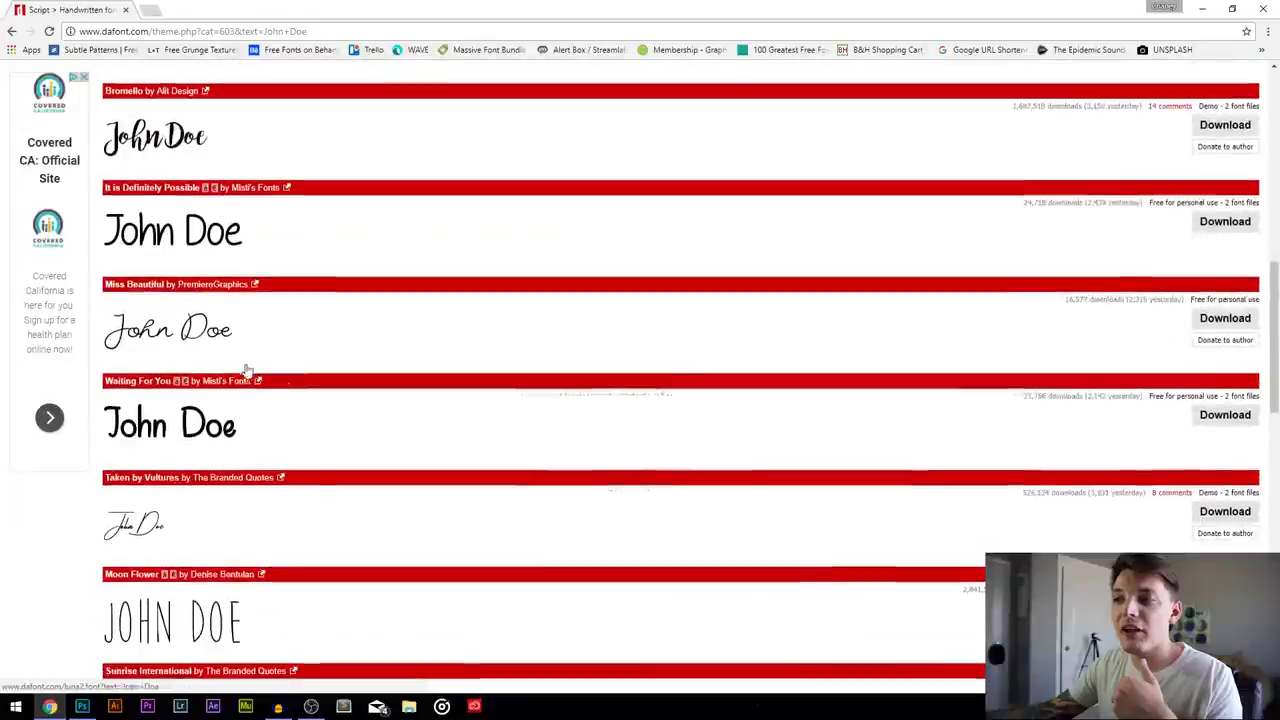
pyautogui.scroll(-5, 240, 365)
pyautogui.scroll(1, 363, 369)
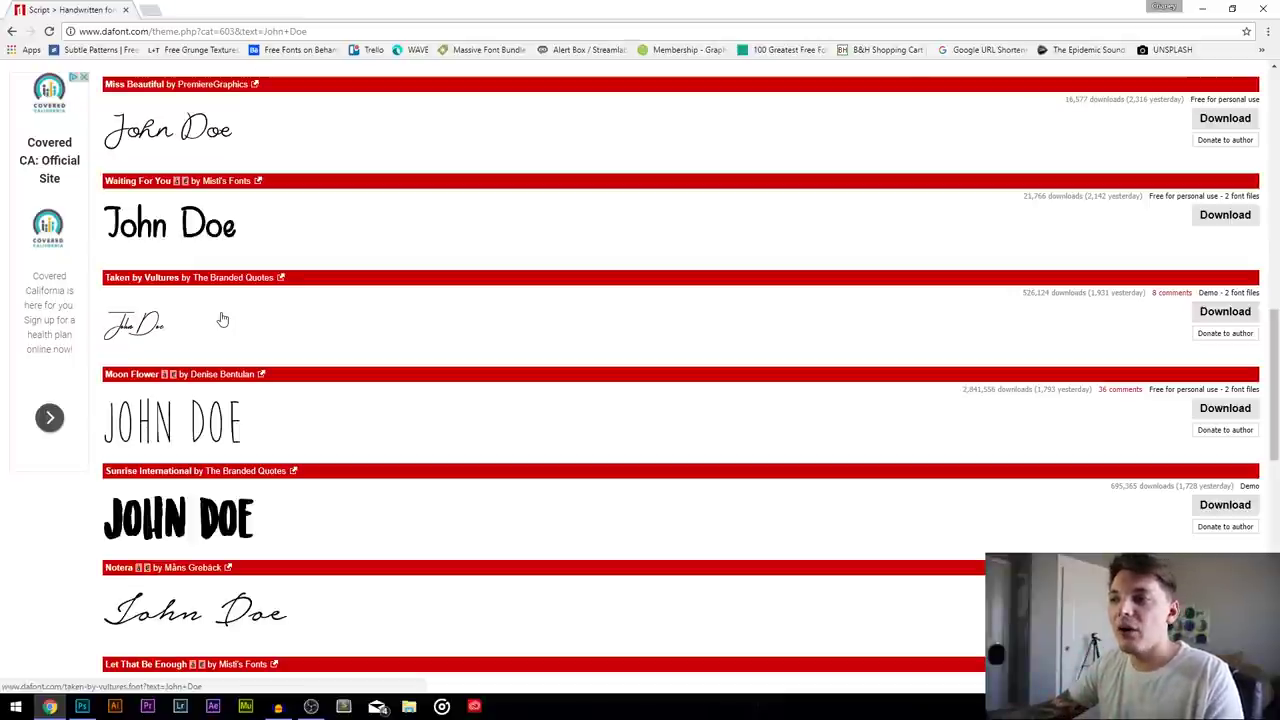
# Download the Taken by Vultures font and extract all files of its archive into the Downloads folder
pyautogui.click(1216, 316)
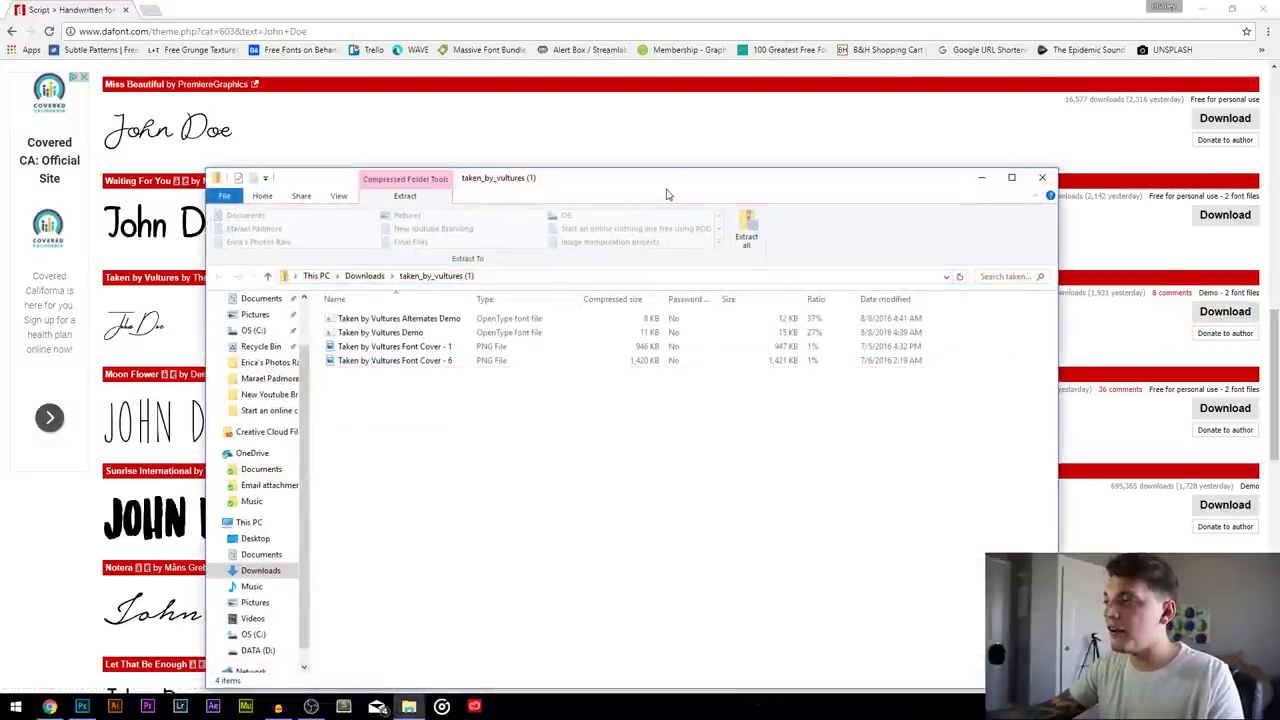
pyautogui.moveTo(668, 194); pyautogui.dragTo(655, 161)
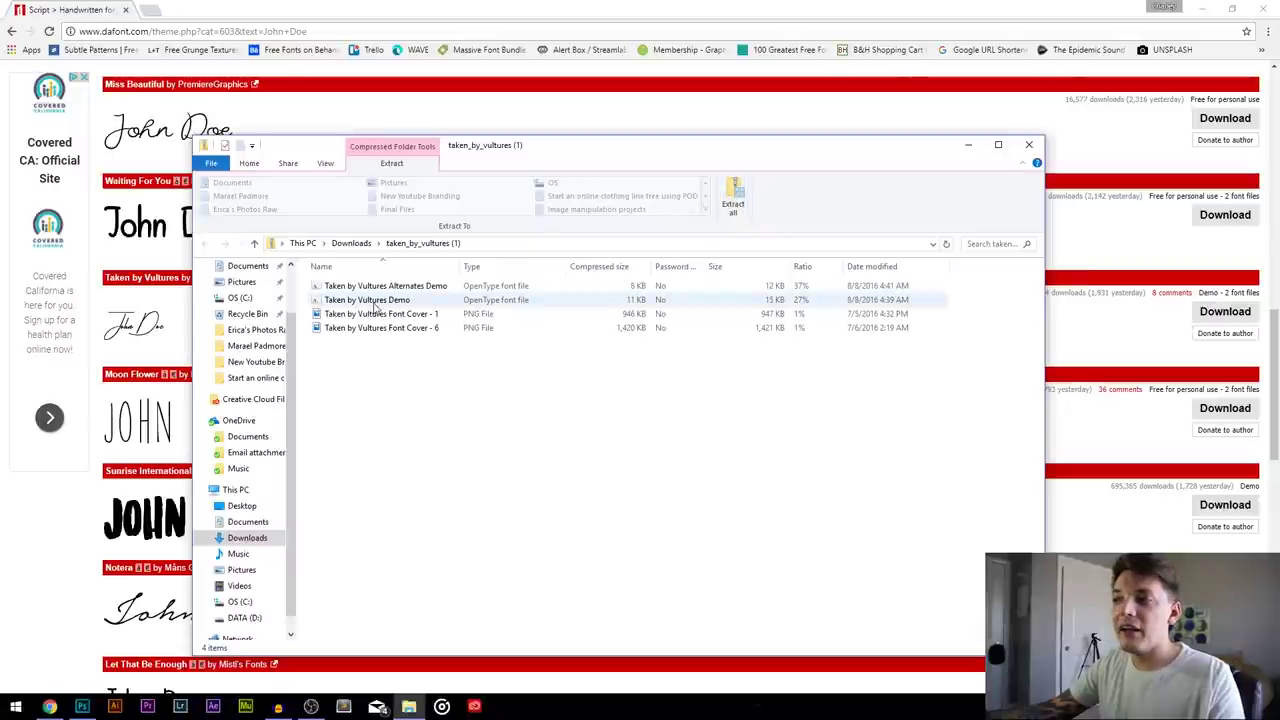
pyautogui.click(738, 205)
pyautogui.click(760, 480)
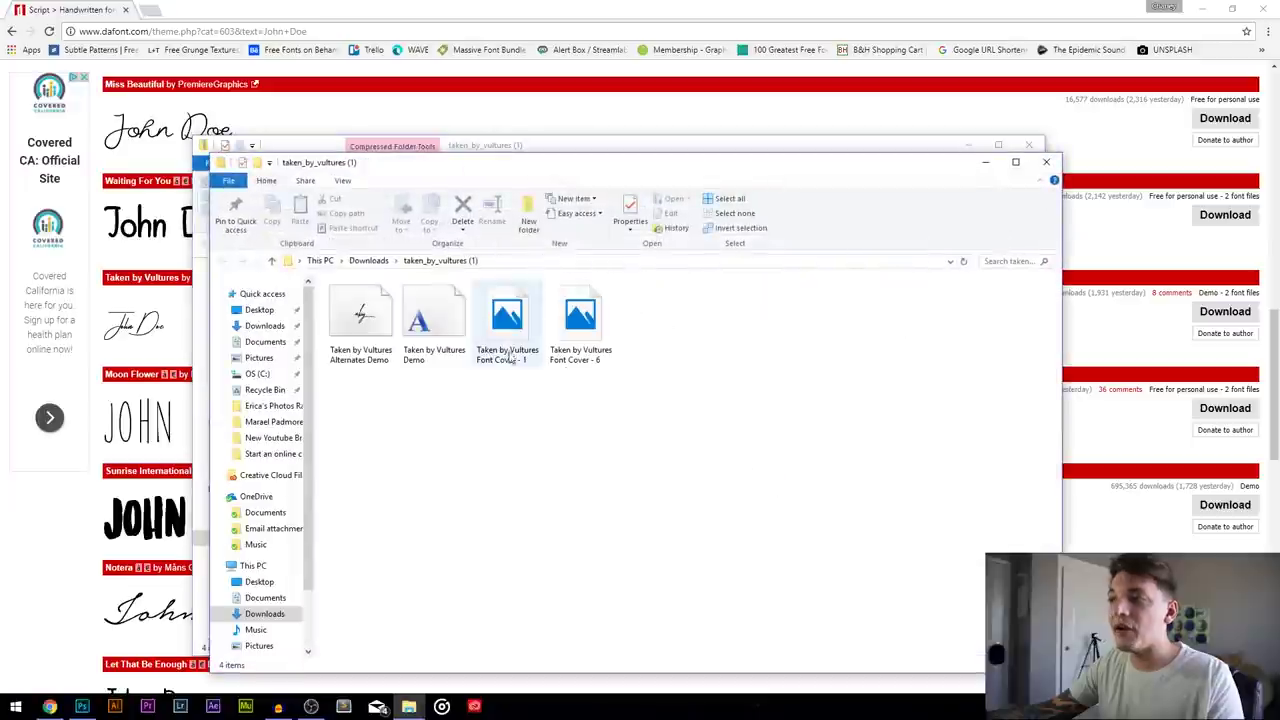
pyautogui.moveTo(563, 167); pyautogui.dragTo(489, 72)
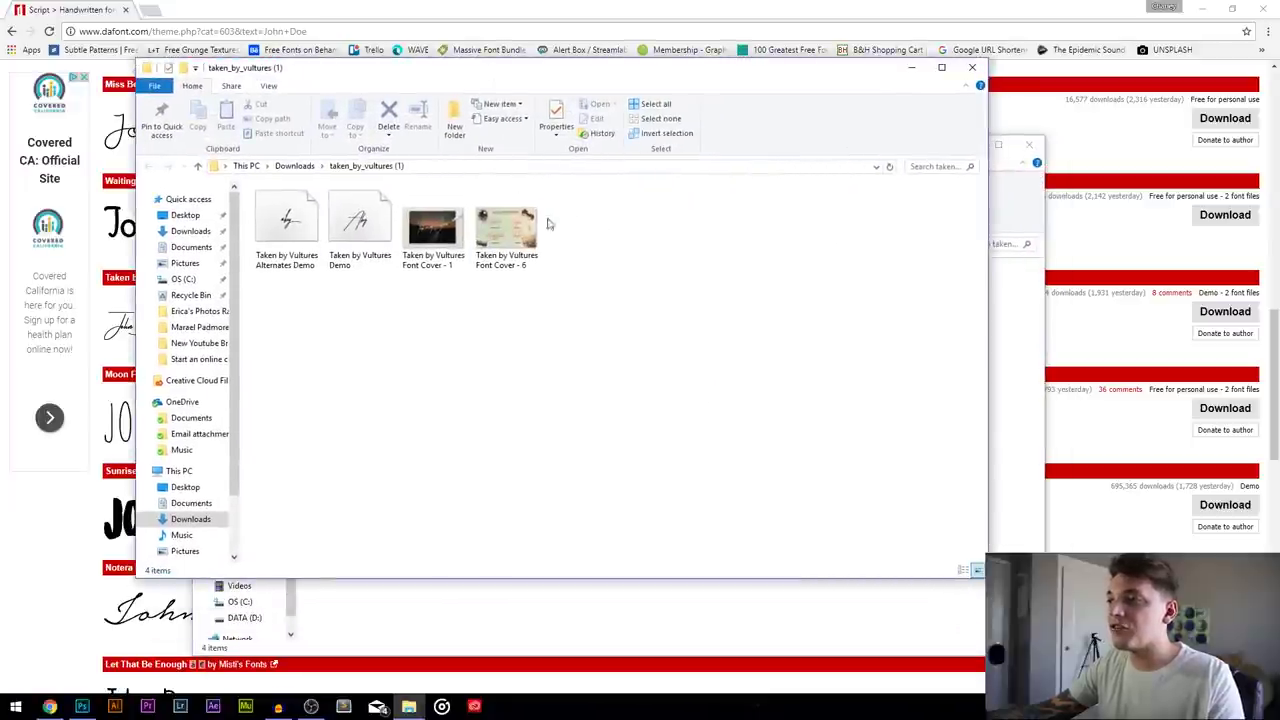
# Preview the Taken by Vultures Alternates Demo font file and close the preview
pyautogui.click(310, 227)
pyautogui.doubleClick(310, 227)
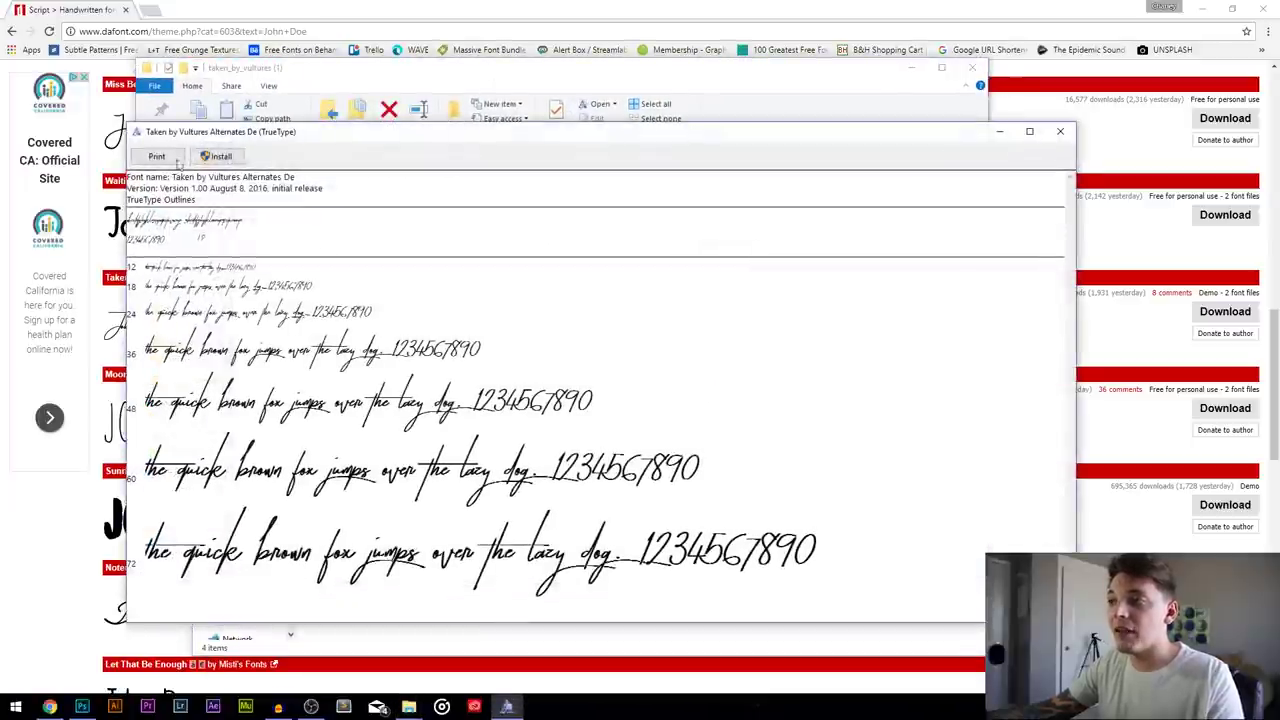
pyautogui.click(1059, 134)
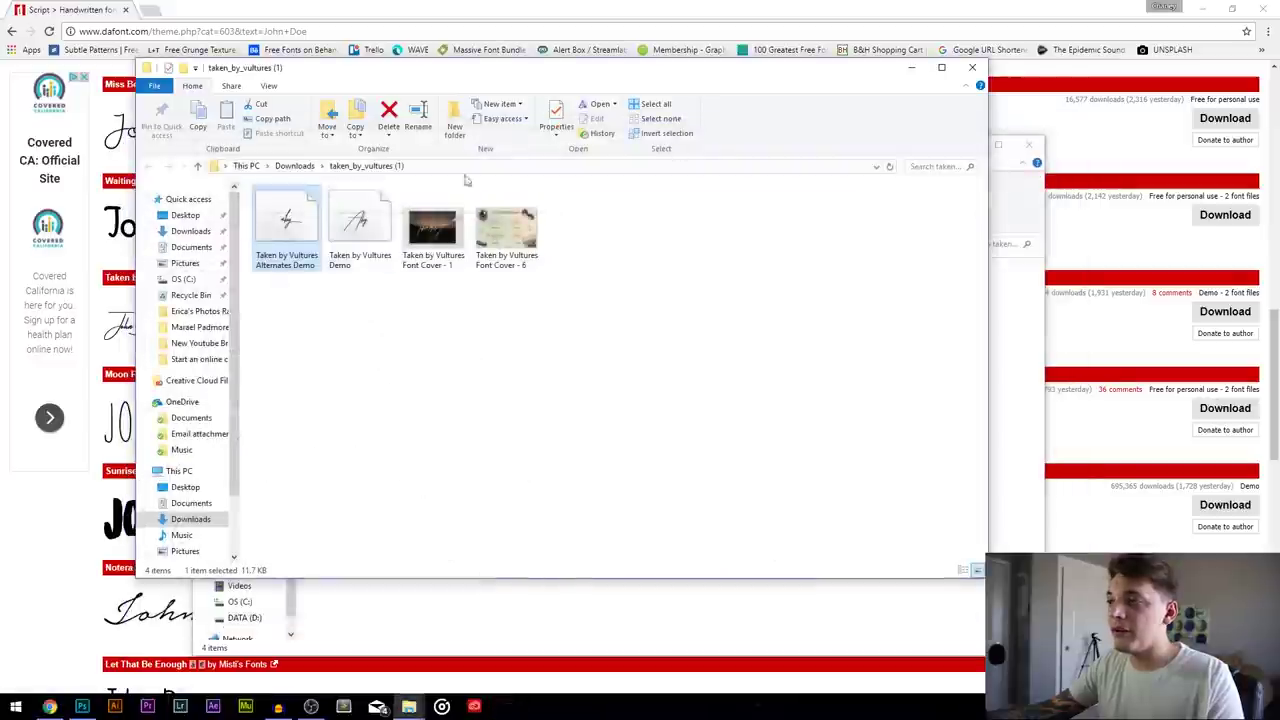
# Try to install the Taken by Vultures Demo font, decline replacing the existing copy, and close its preview
pyautogui.click(369, 233)
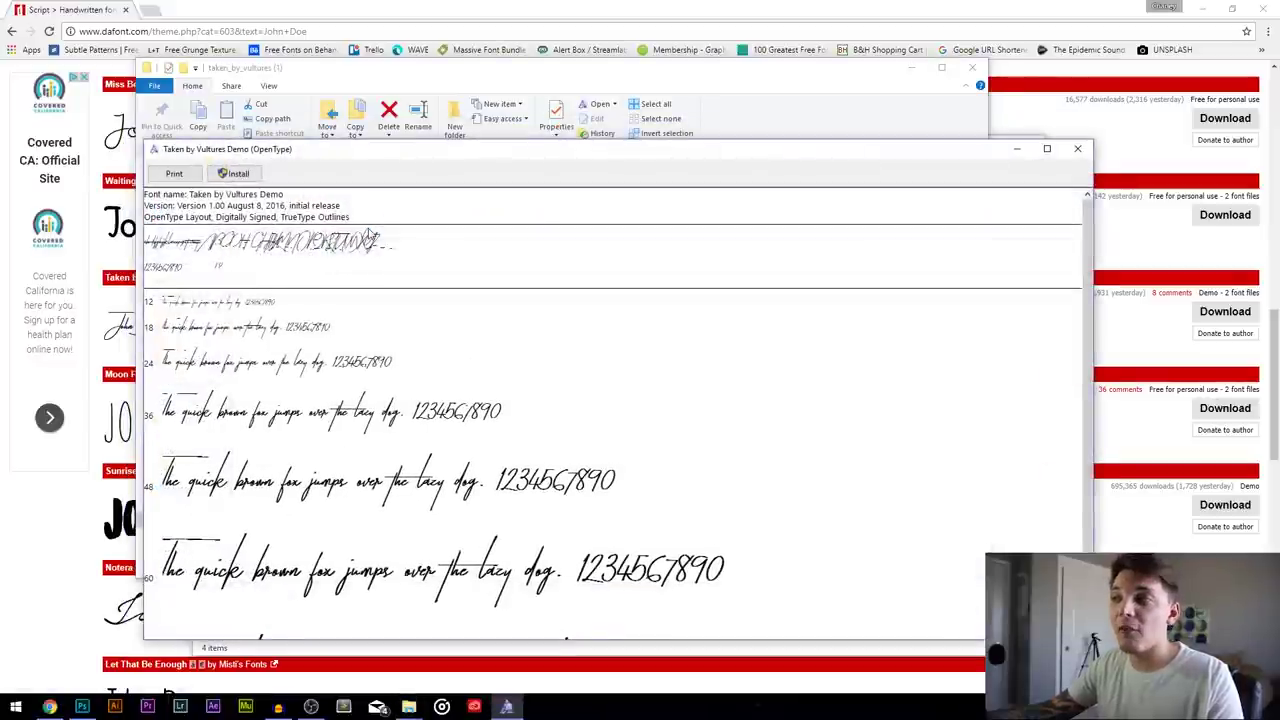
pyautogui.moveTo(293, 148); pyautogui.dragTo(293, 96)
pyautogui.click(231, 125)
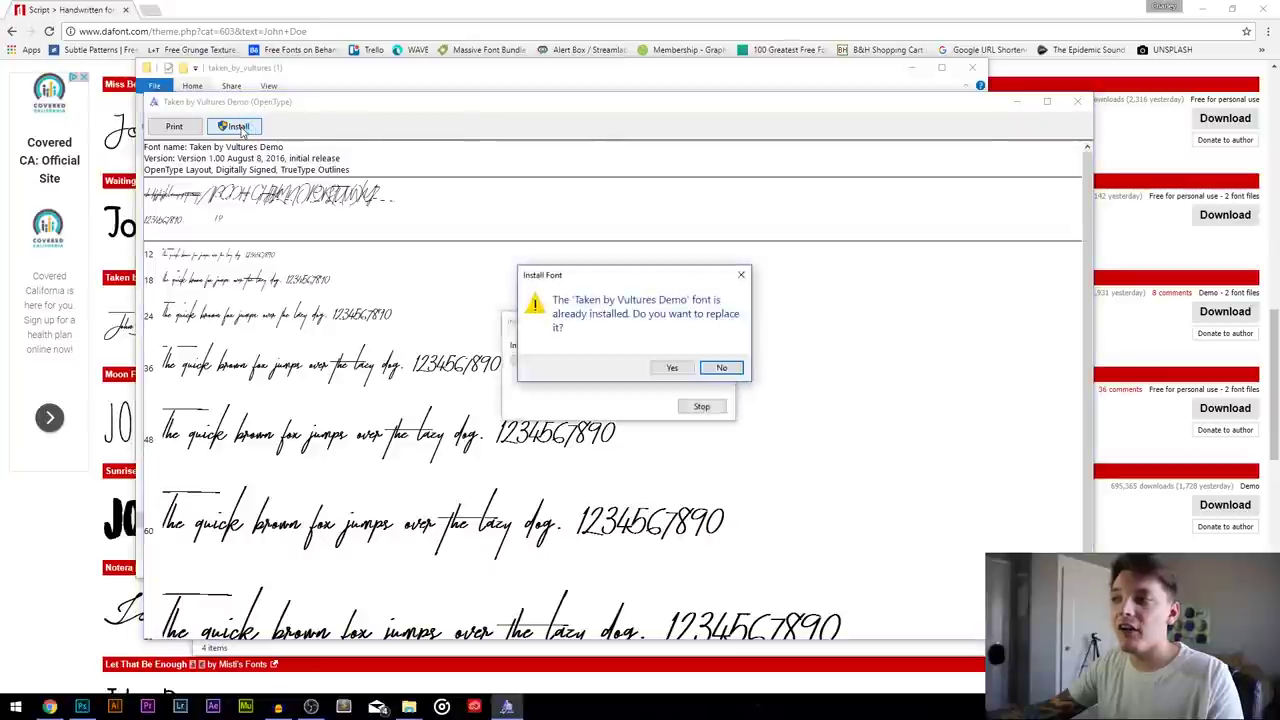
pyautogui.click(726, 366)
pyautogui.click(1077, 95)
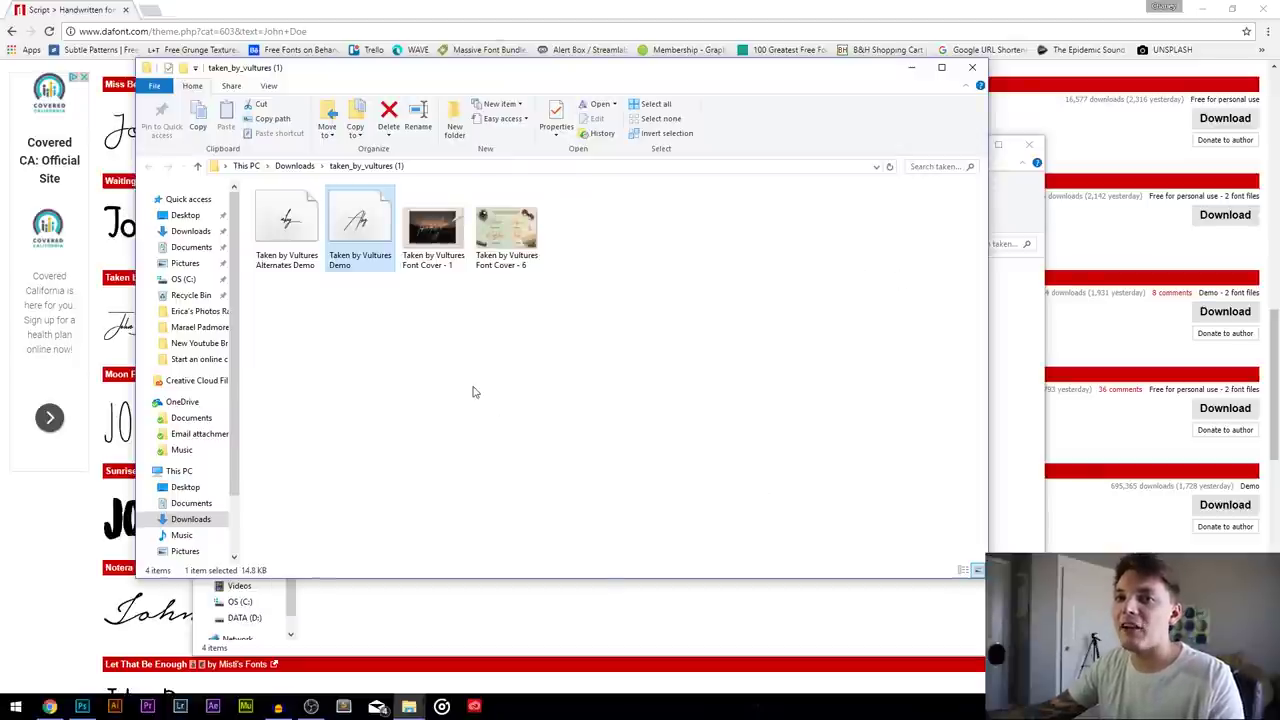
# Close the extracted font folder and switch back to Photoshop
pyautogui.click(700, 353)
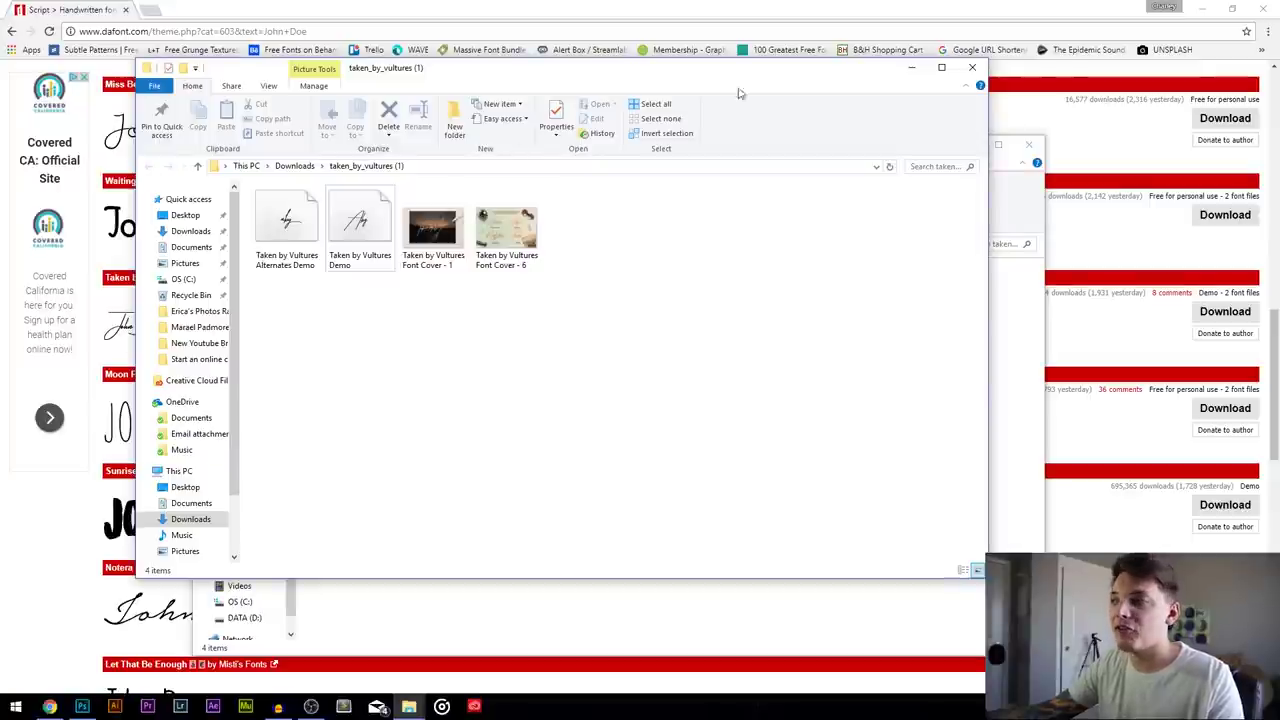
pyautogui.click(972, 67)
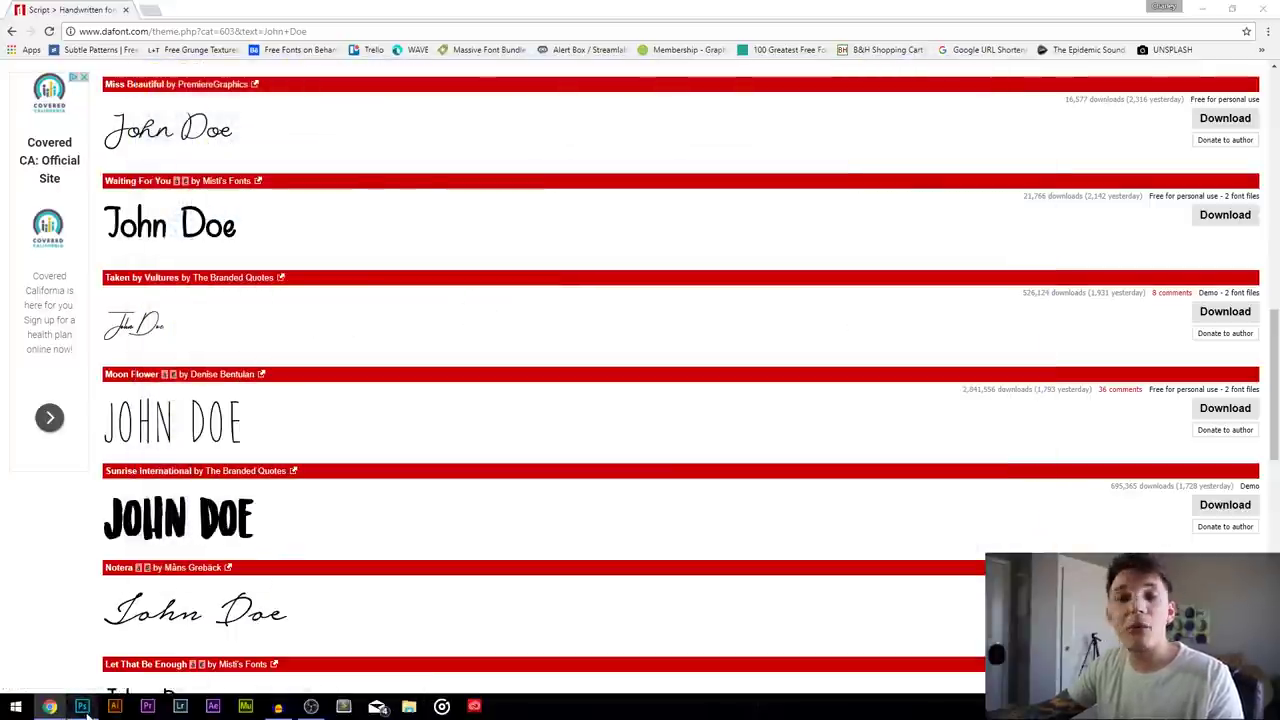
pyautogui.click(84, 710)
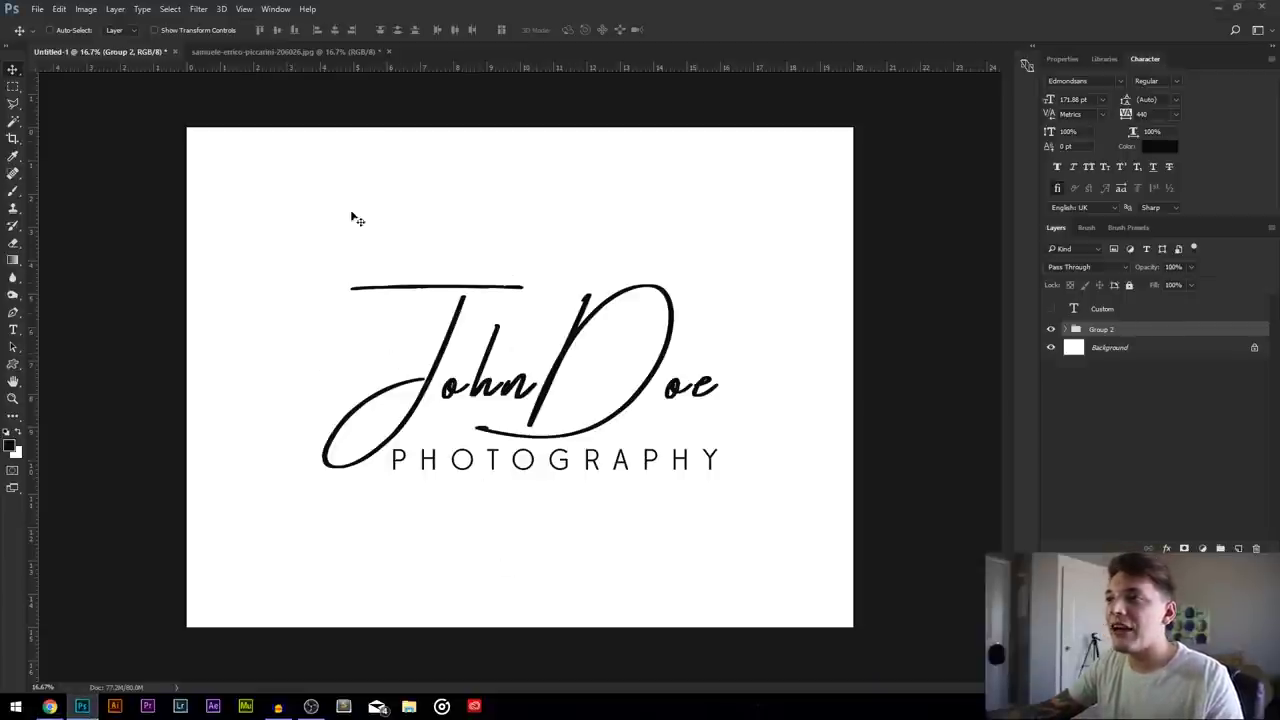
# Create a blank 20 × 15 inch RGB document at 300 pixels/inch with a white background, and close it
pyautogui.click(38, 9)
pyautogui.click(38, 9)
pyautogui.click(38, 9)
pyautogui.click(38, 9)
pyautogui.hotkey('ctrl', 'n')
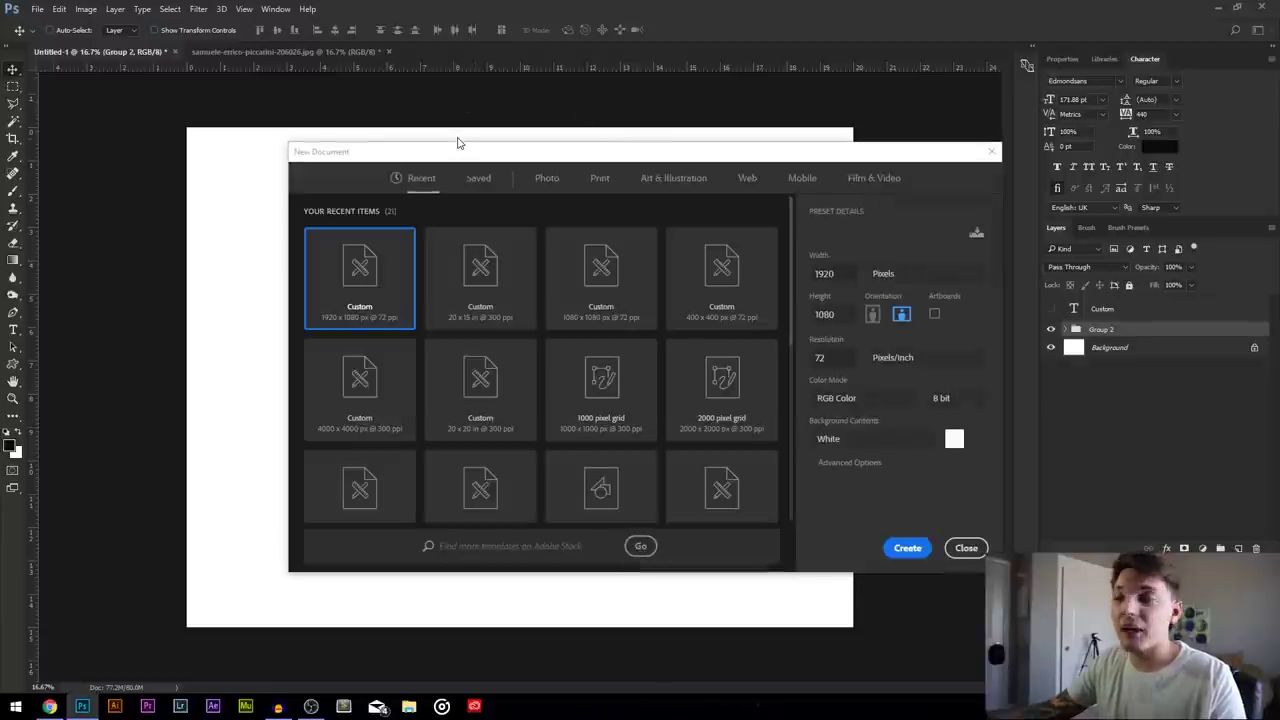
pyautogui.moveTo(500, 149); pyautogui.dragTo(369, 120)
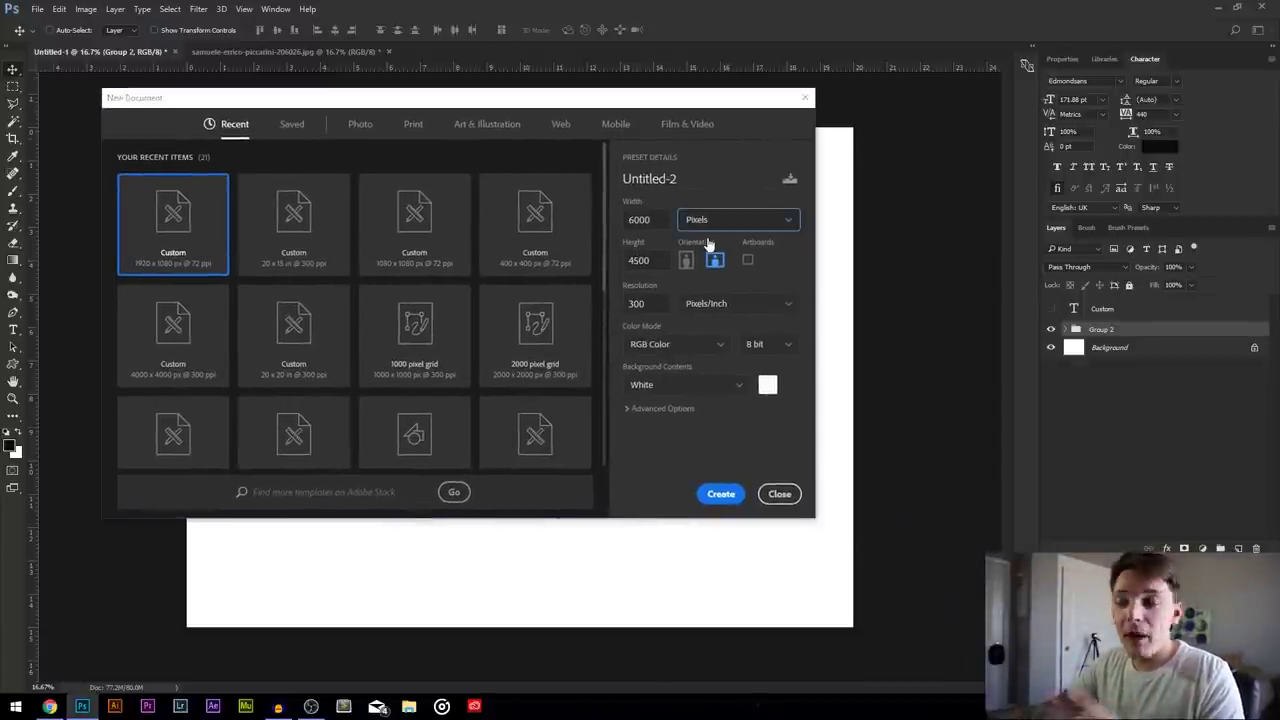
pyautogui.click(720, 229)
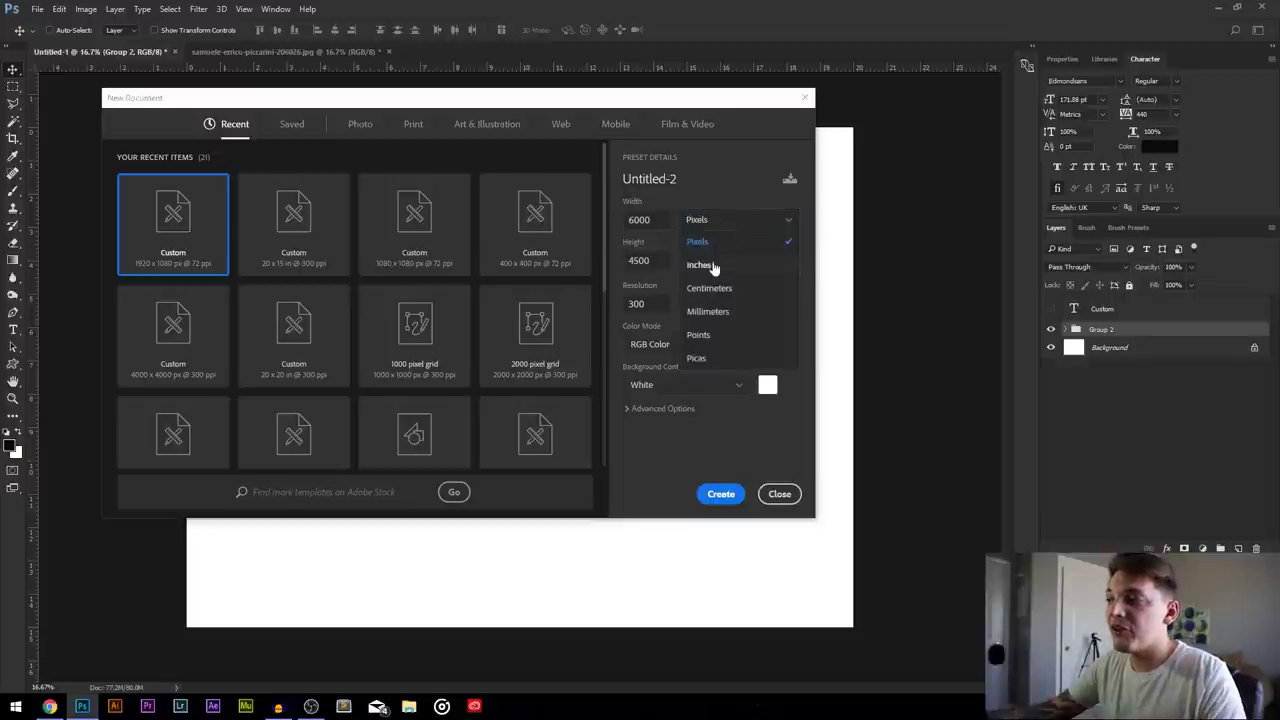
pyautogui.click(719, 265)
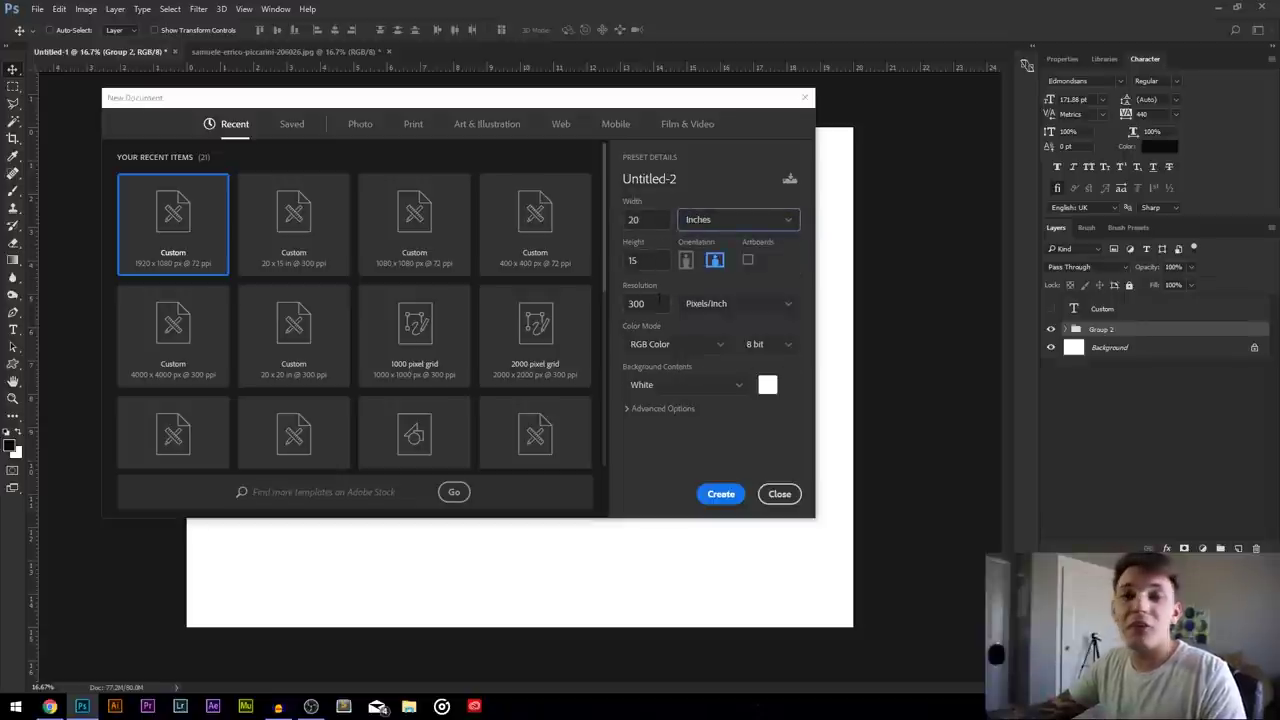
pyautogui.click(721, 494)
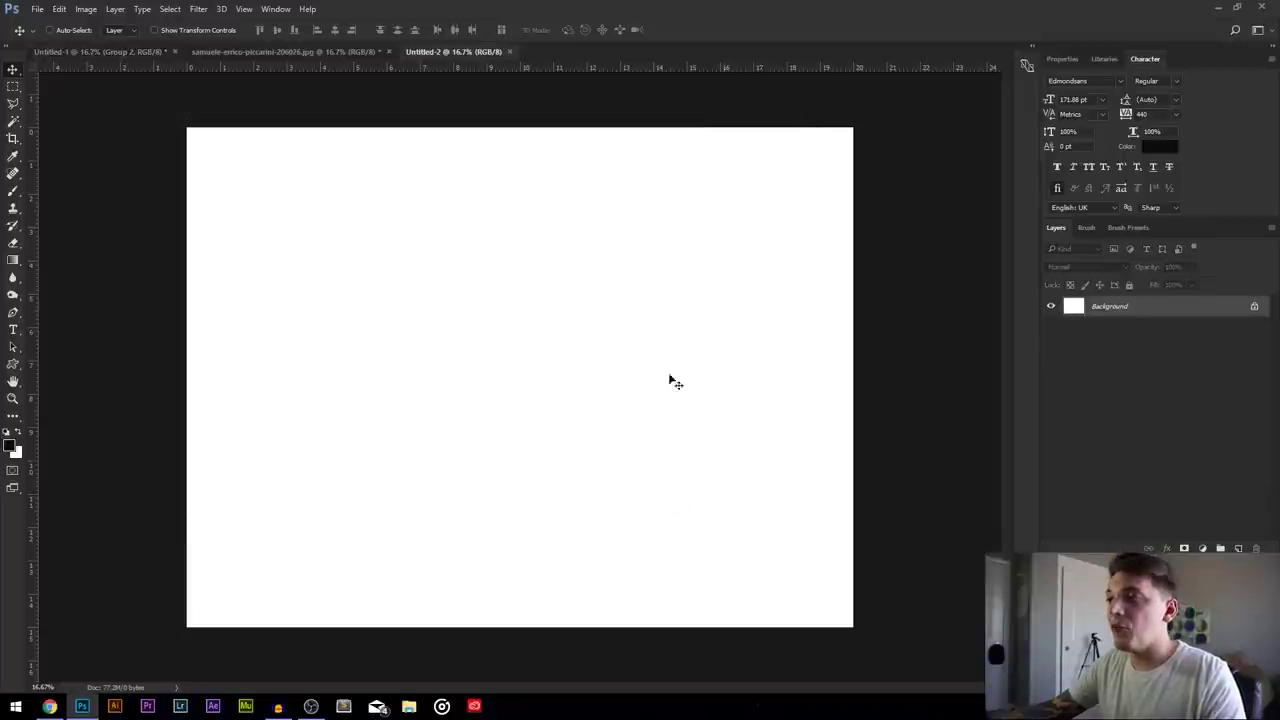
pyautogui.click(509, 51)
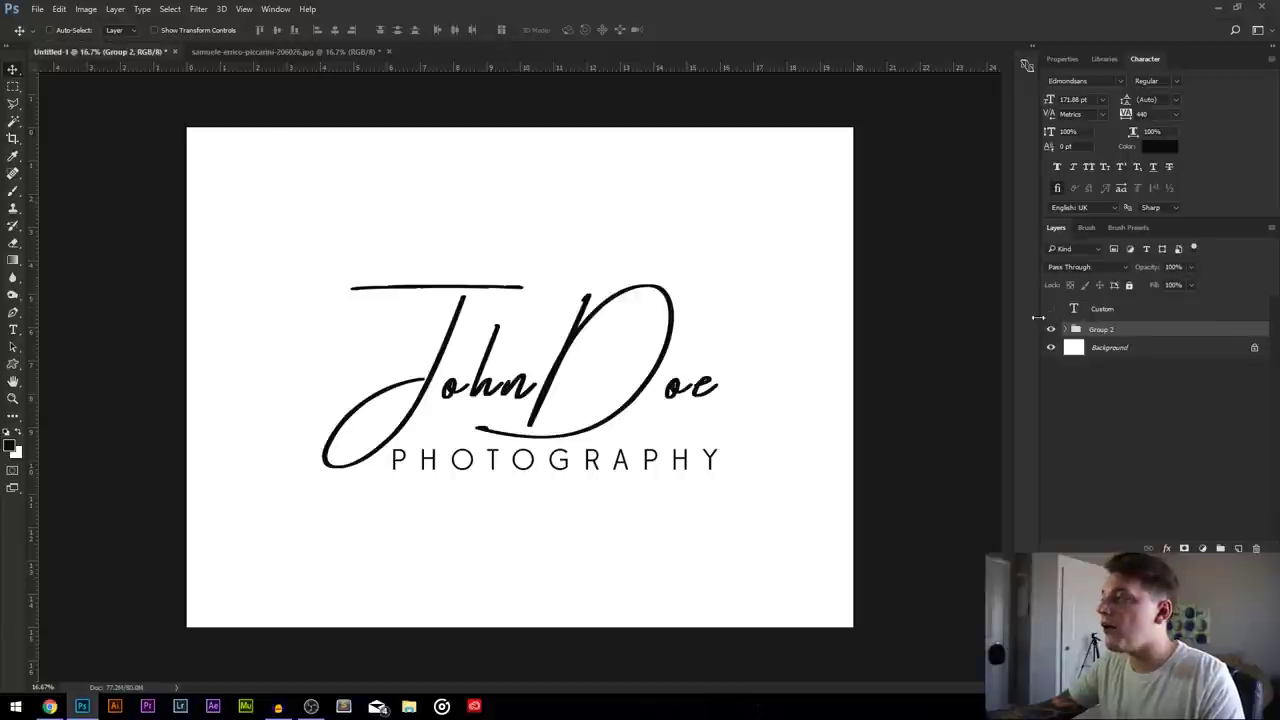
# Hide Group 2 with the finished logo, add the first name as a text layer and move it fully onto the canvas
pyautogui.click(1050, 329)
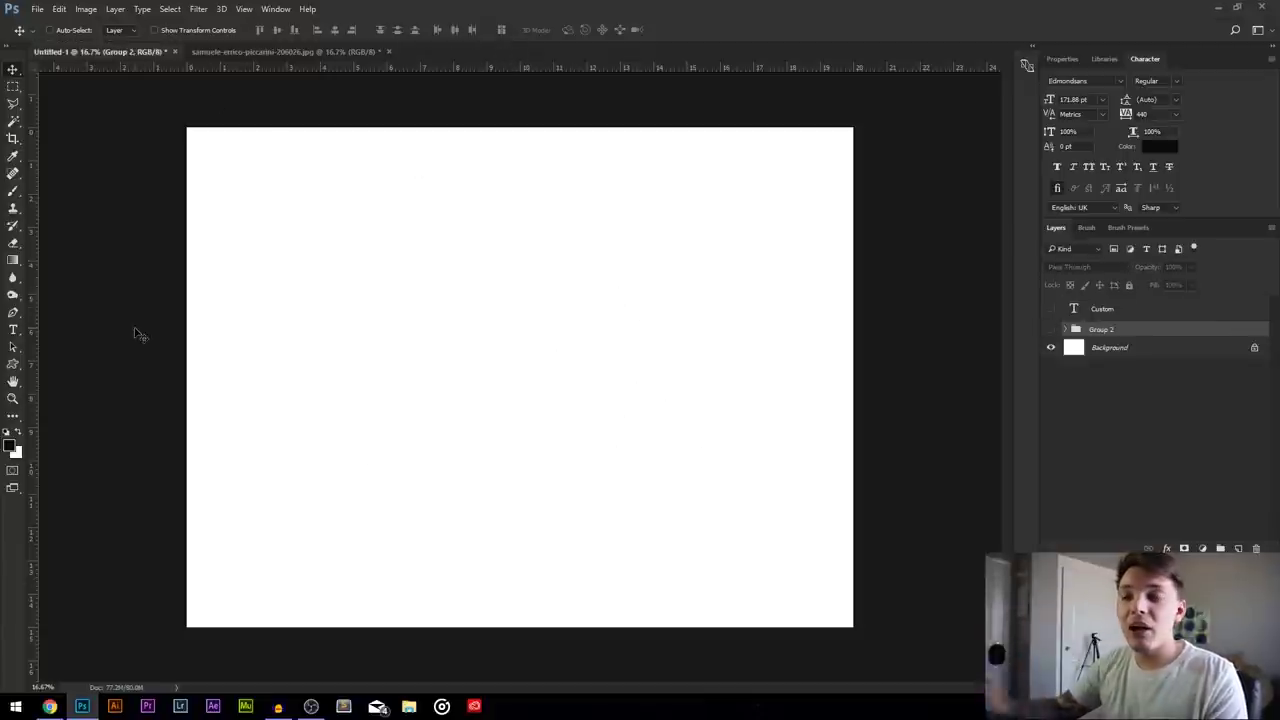
pyautogui.press('t')
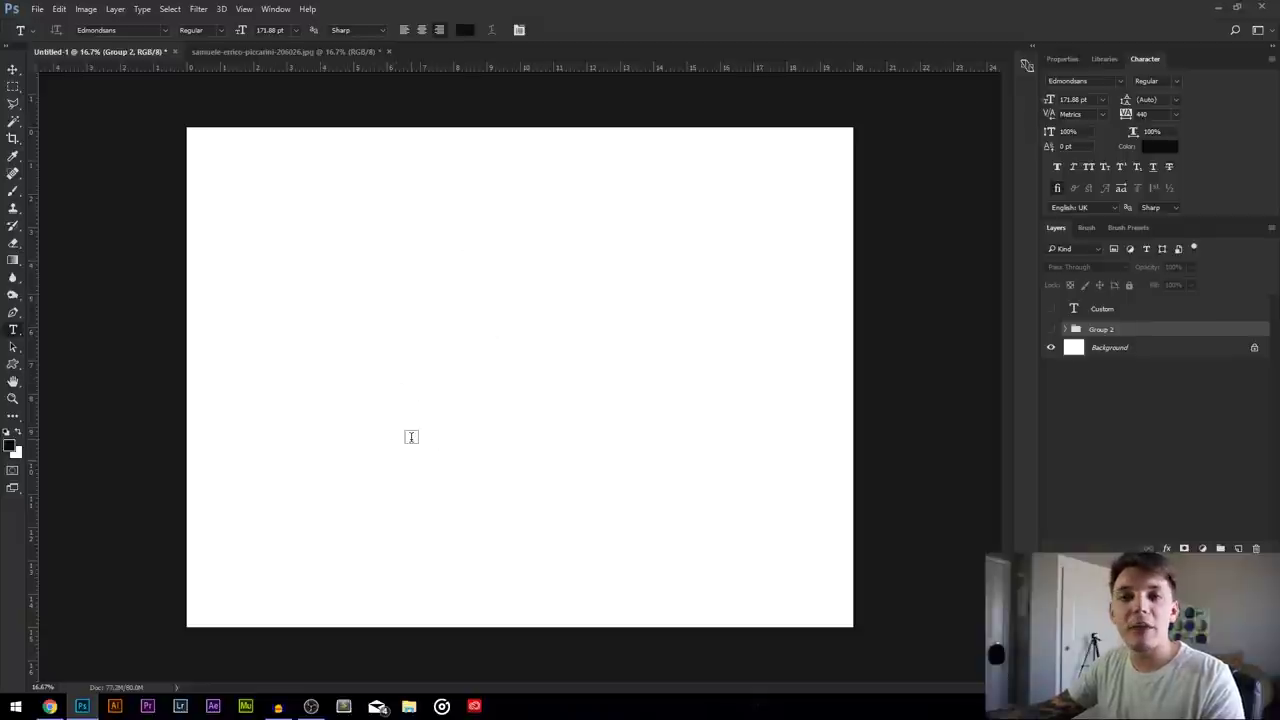
pyautogui.click(349, 302)
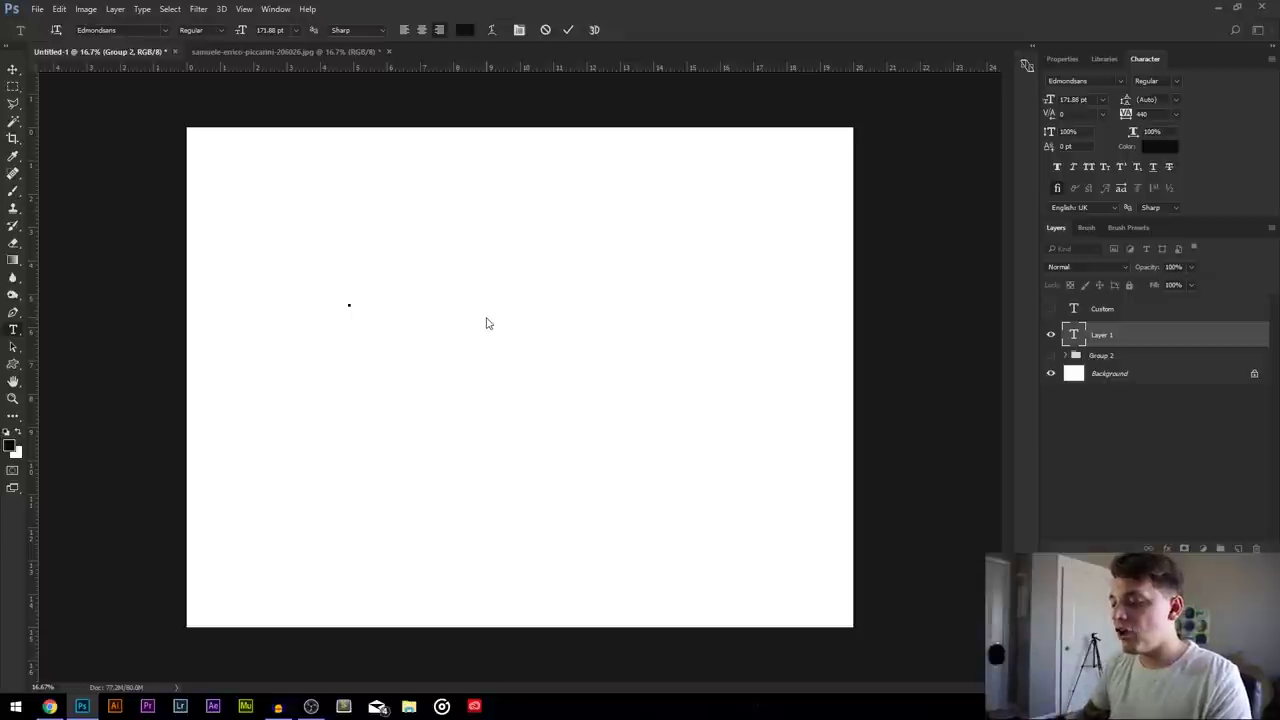
pyautogui.write('J')
pyautogui.write('n')
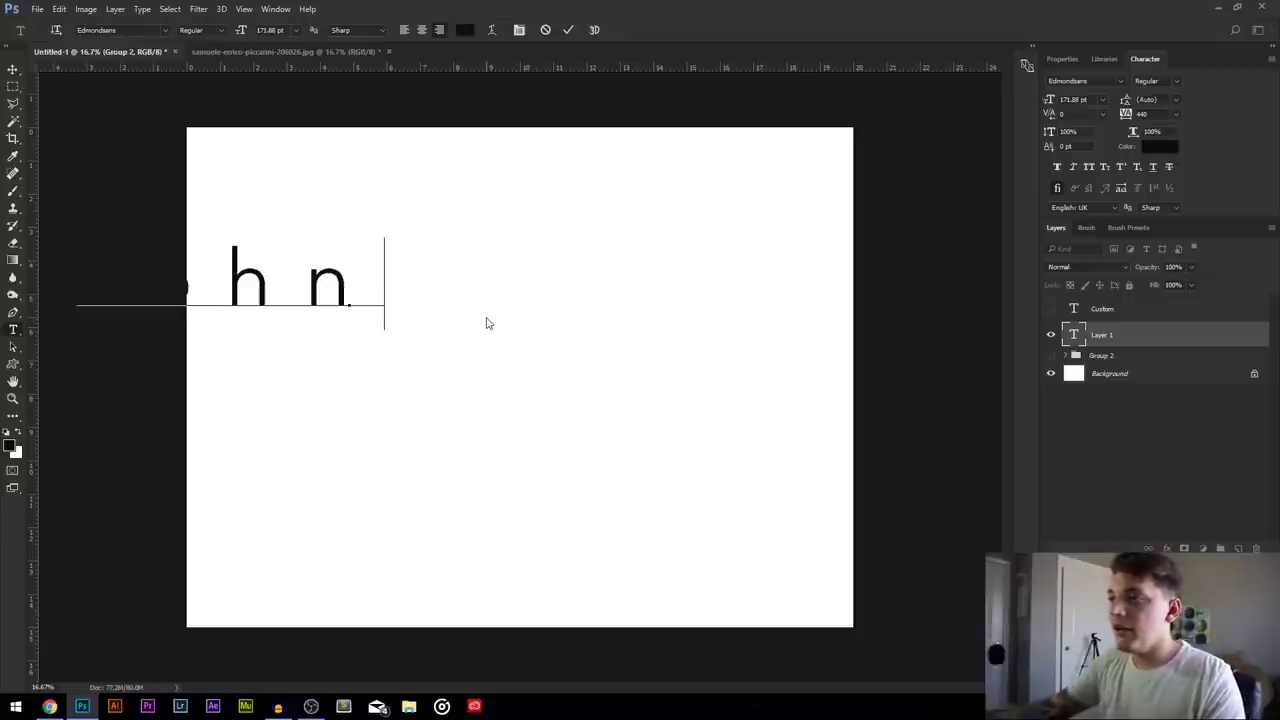
pyautogui.click(13, 69)
pyautogui.moveTo(520, 244); pyautogui.dragTo(561, 241)
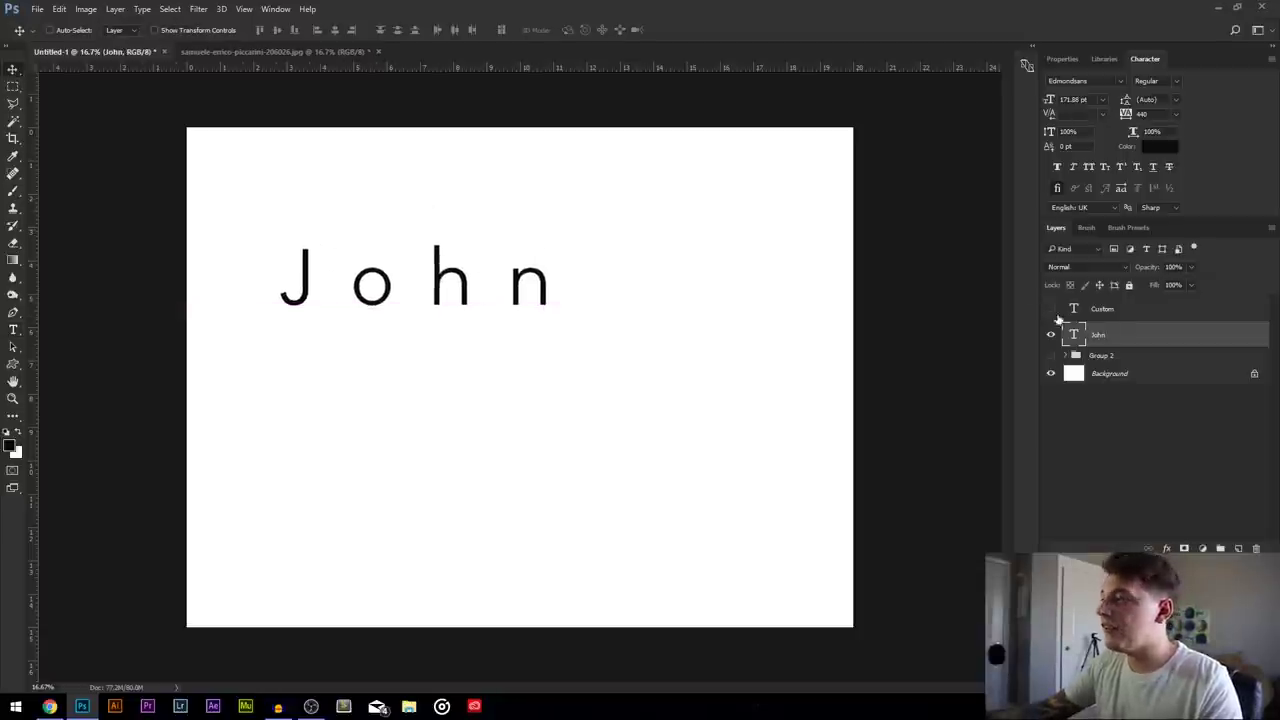
# Reset the tracking of the first-name text to 0
pyautogui.doubleClick(1073, 336)
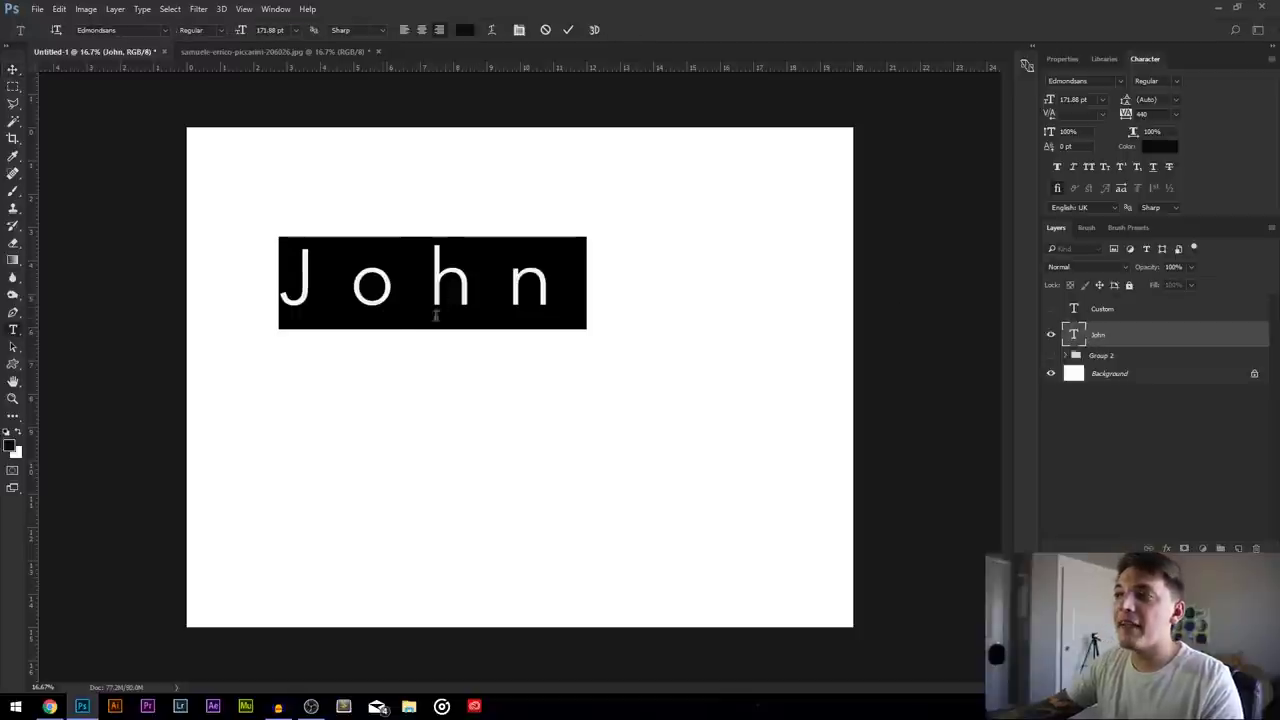
pyautogui.click(519, 29)
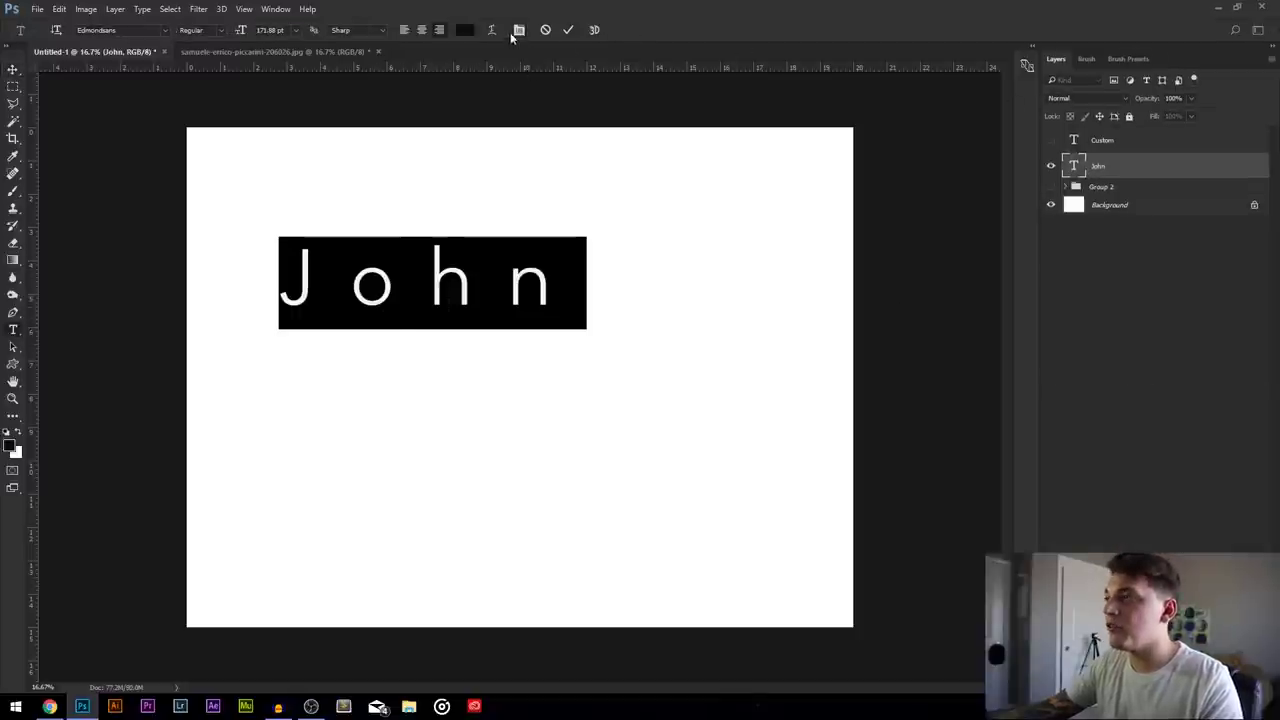
pyautogui.click(519, 30)
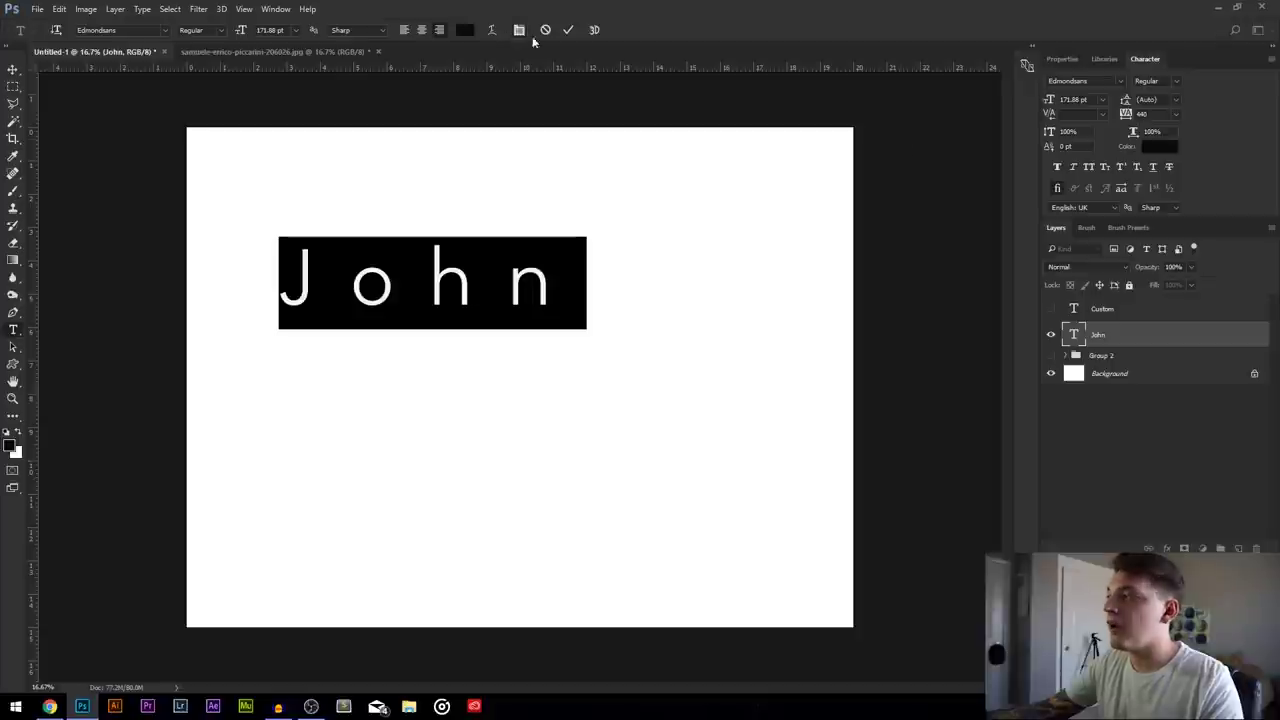
pyautogui.click(1176, 114)
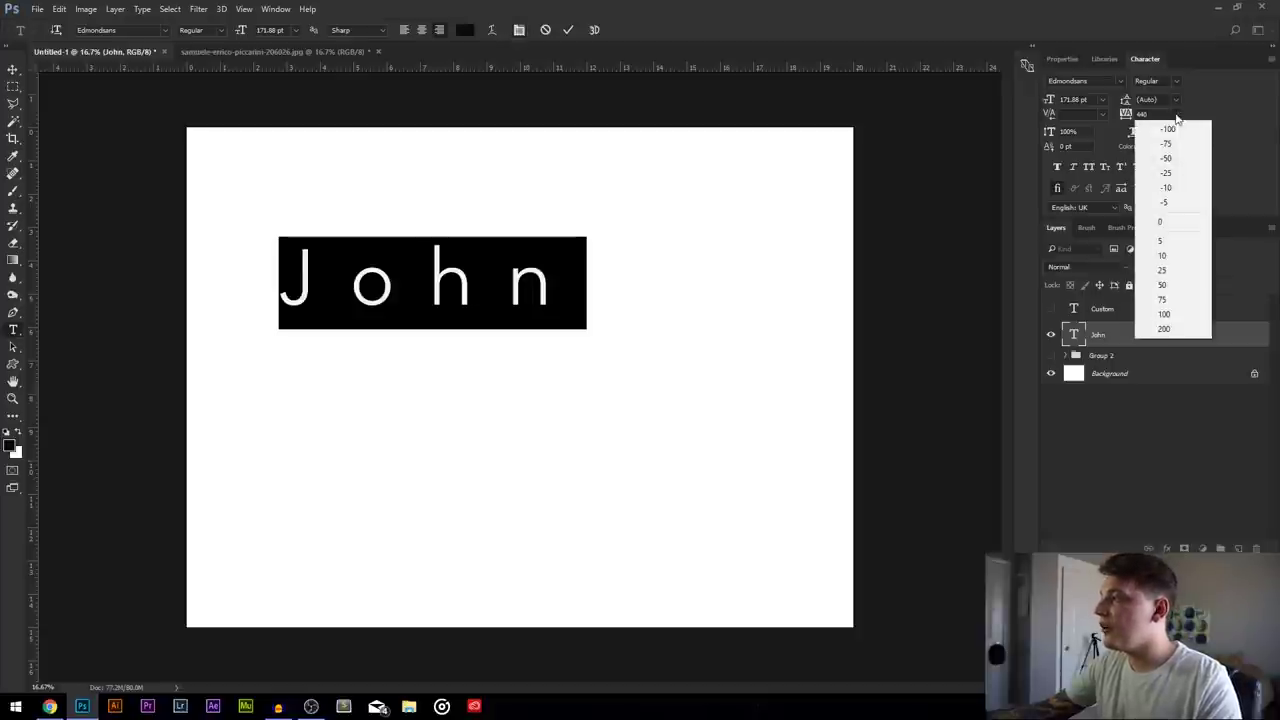
pyautogui.click(1165, 221)
# Change the first-name text to the Taken by Vultures Demo font and enlarge it to 329.88 pt
pyautogui.click(510, 284)
pyautogui.doubleClick(510, 284)
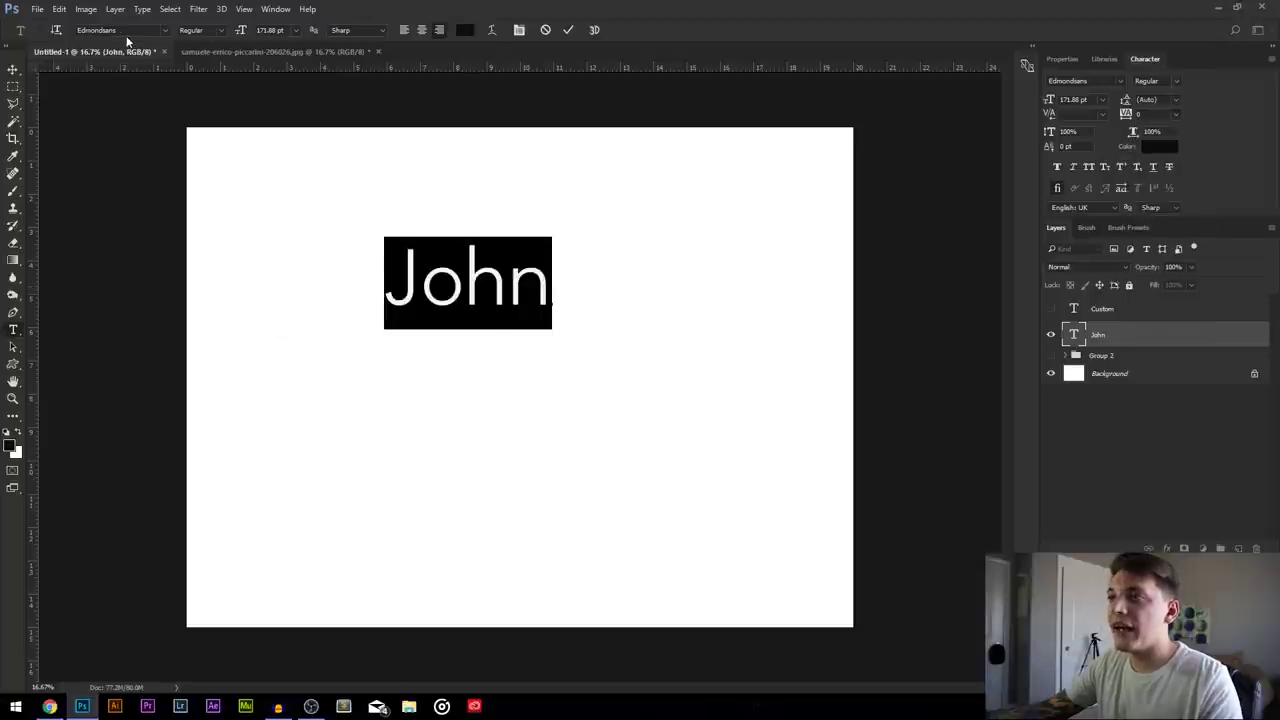
pyautogui.click(166, 31)
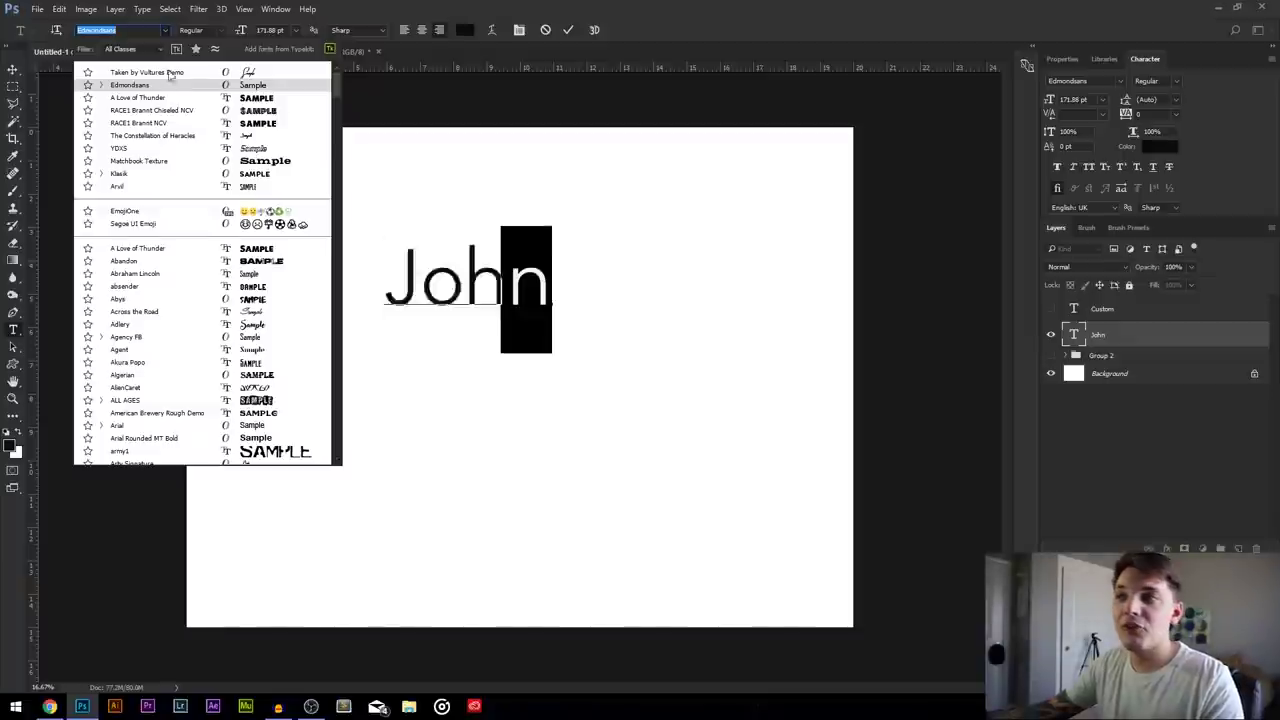
pyautogui.click(172, 73)
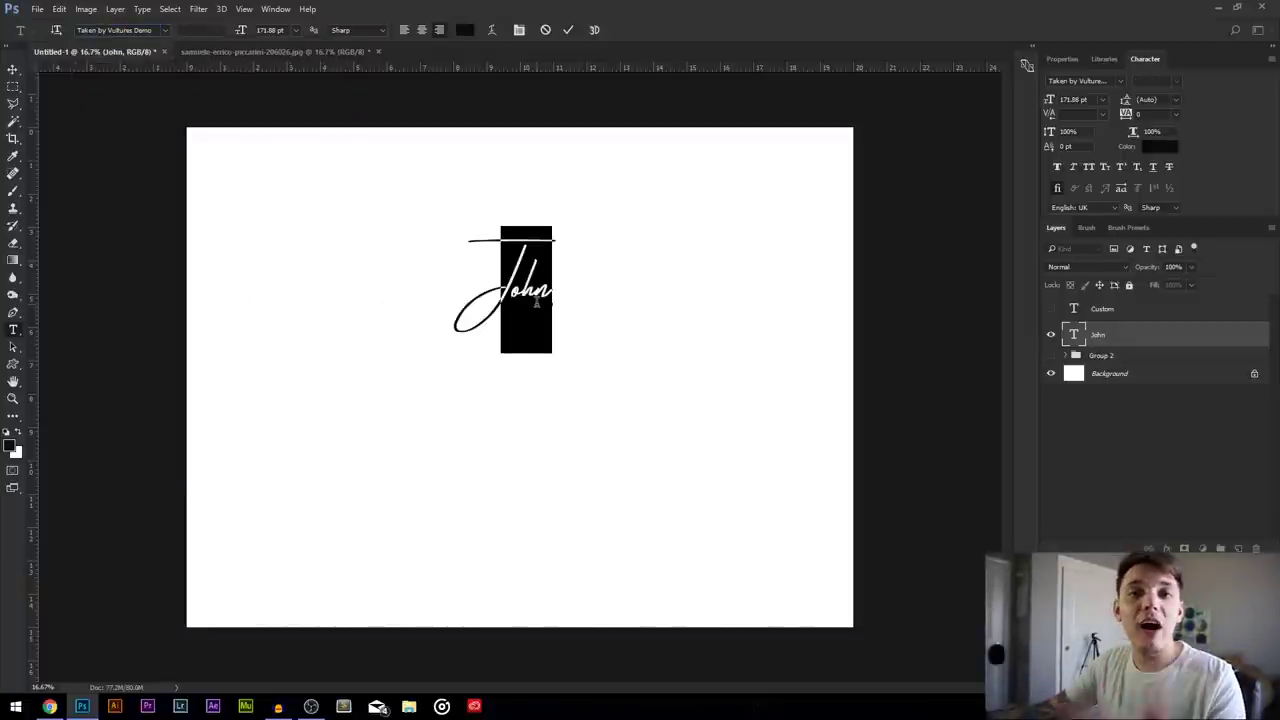
pyautogui.click(536, 300)
pyautogui.hotkey('ctrl', 'a')
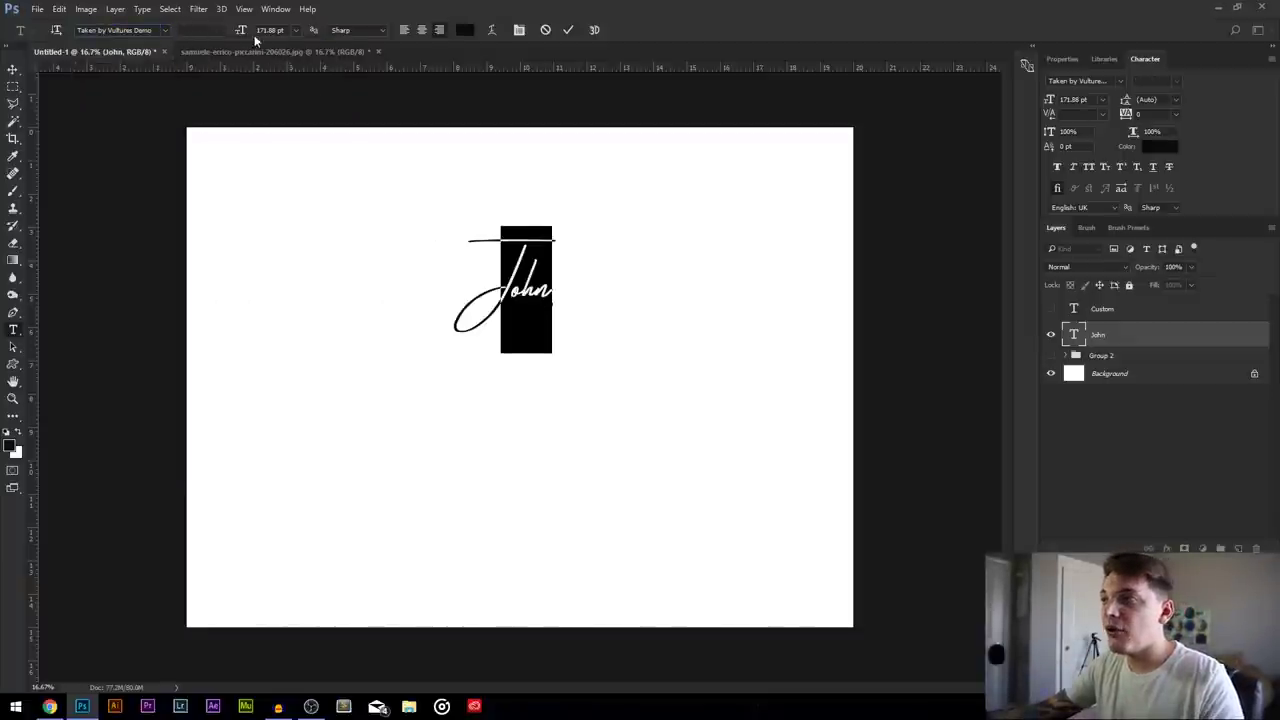
pyautogui.moveTo(241, 31); pyautogui.dragTo(350, 44)
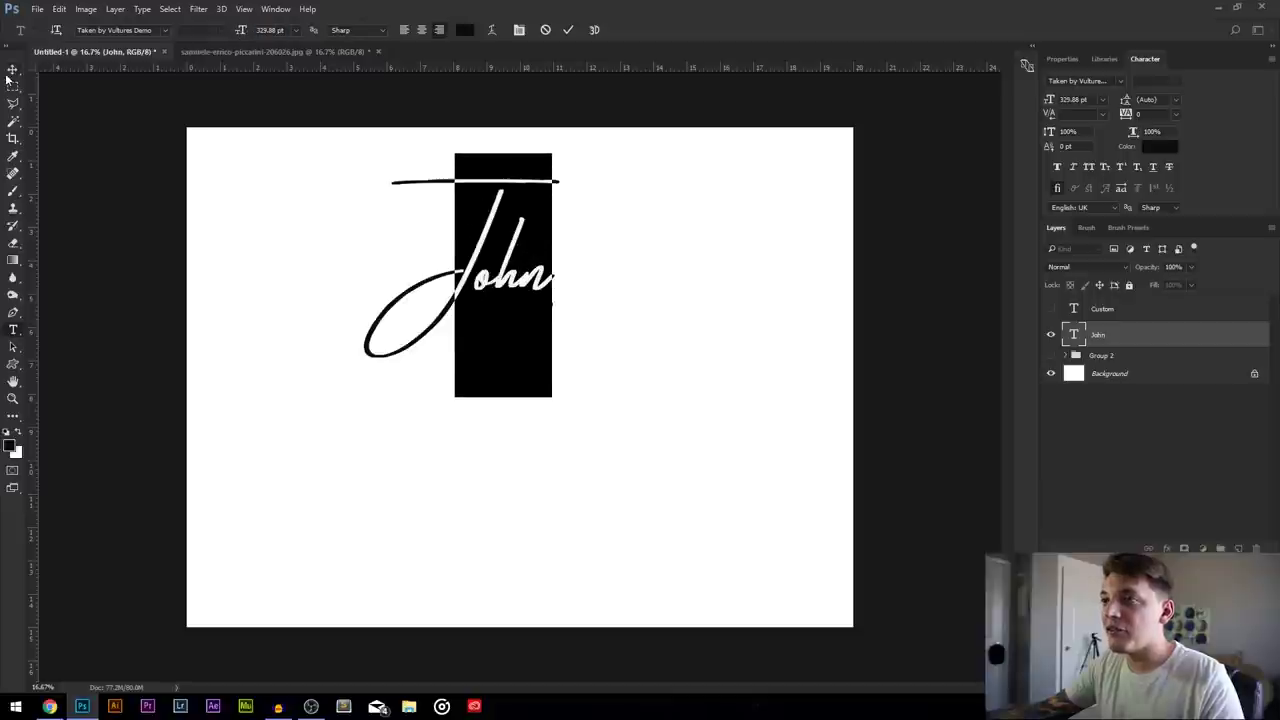
# Move the first-name text down toward the canvas's left half and place a duplicate of it directly beside it
pyautogui.click(15, 70)
pyautogui.moveTo(490, 276); pyautogui.dragTo(428, 378)
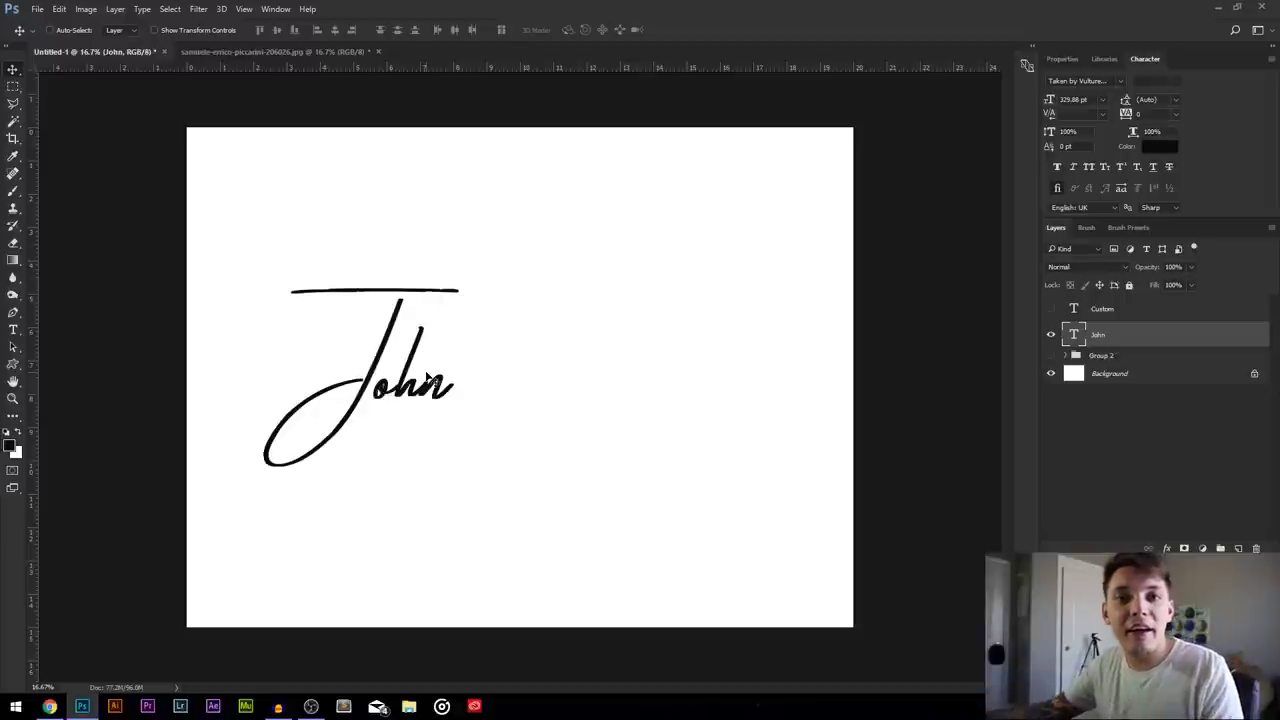
pyautogui.moveTo(405, 364); pyautogui.dragTo(603, 368)
pyautogui.press('Delete')
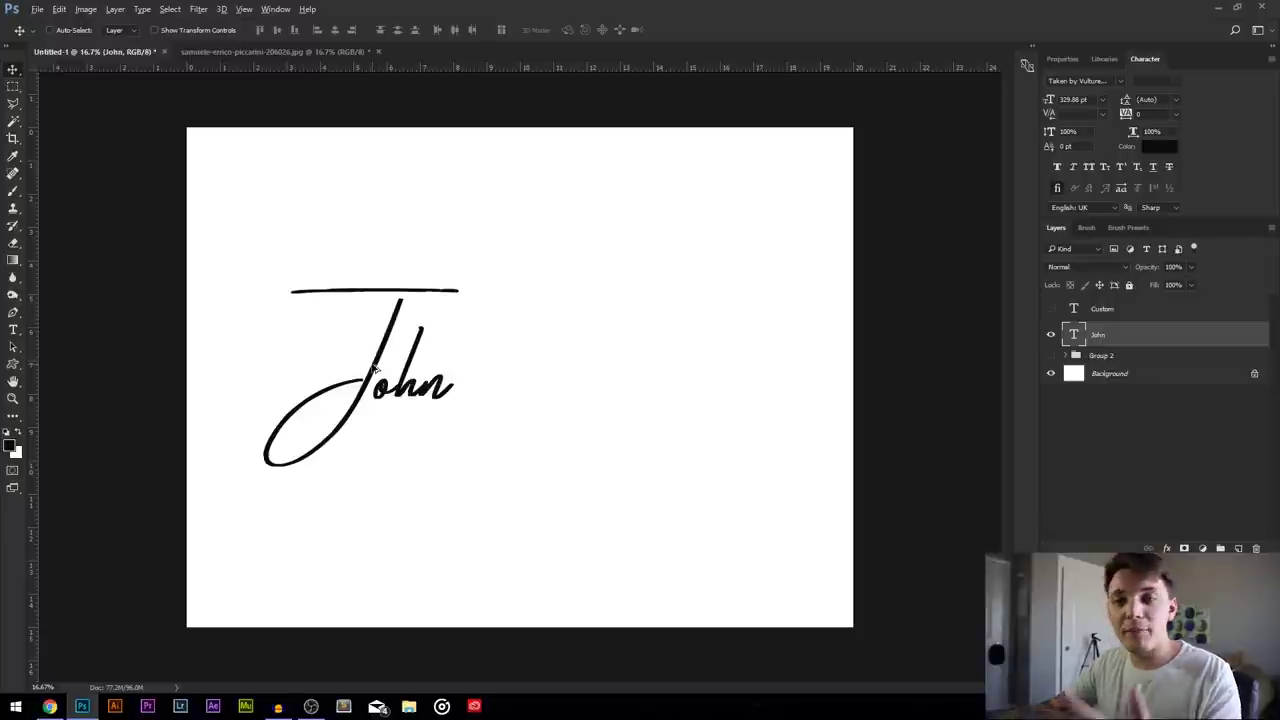
pyautogui.moveTo(375, 368); pyautogui.dragTo(590, 355)
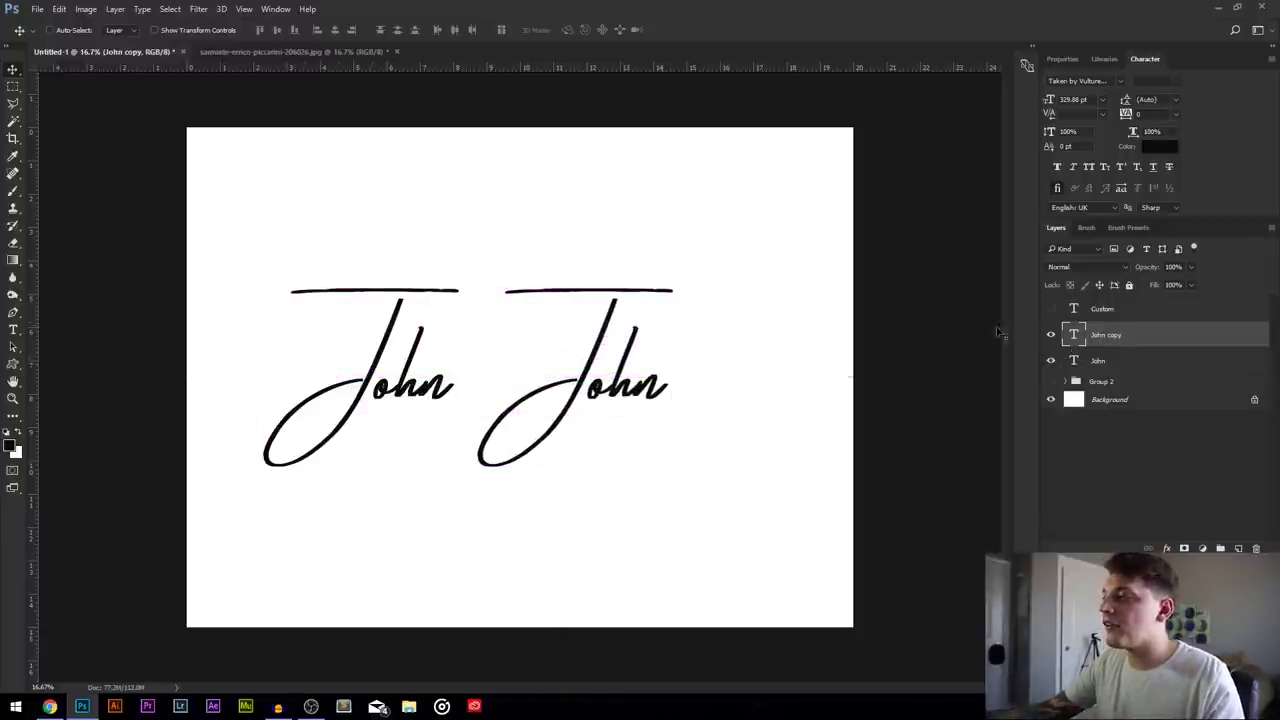
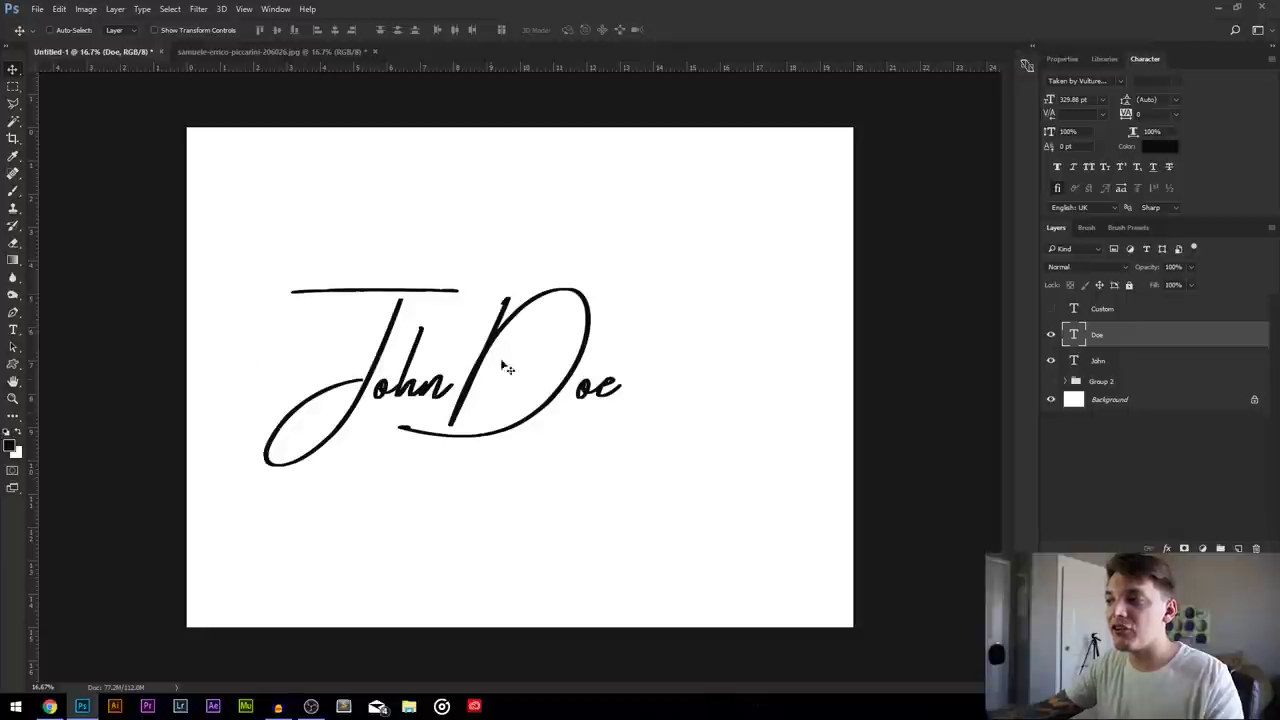
# Group the first-name and surname layers and centre the group horizontally on the canvas
pyautogui.keyDown('shift'); pyautogui.click(1120, 362); pyautogui.keyUp('shift')
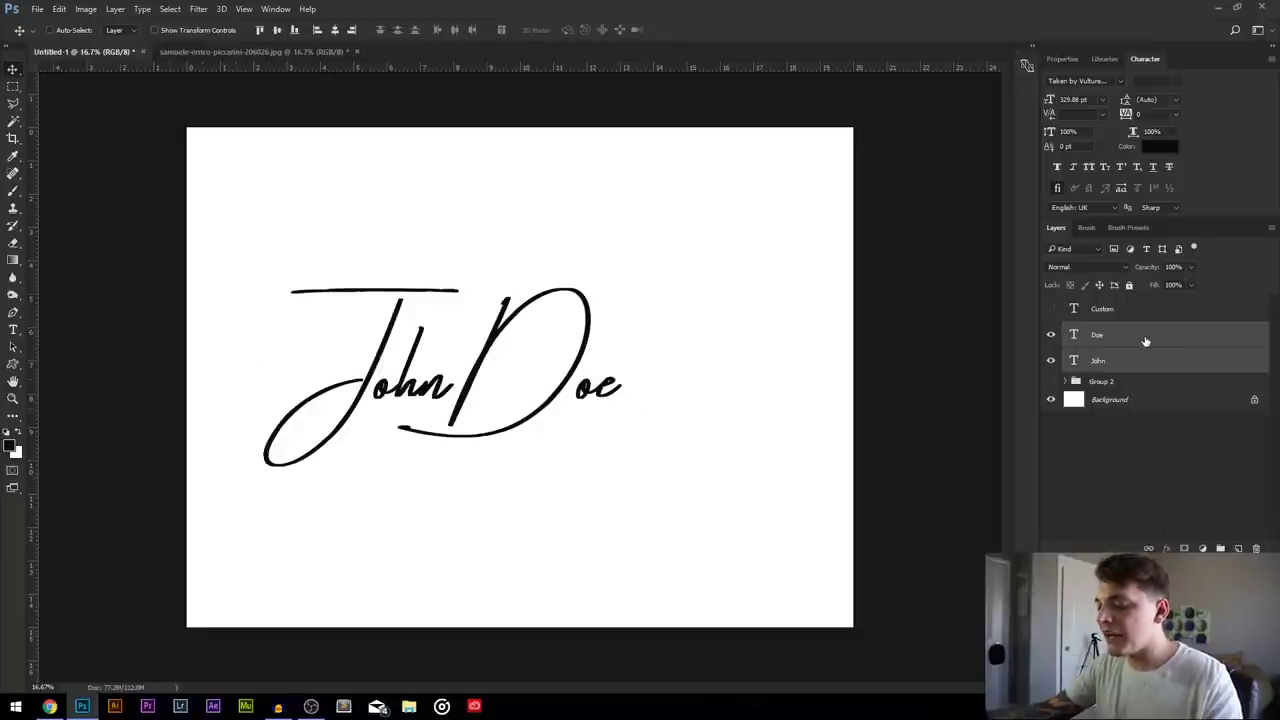
pyautogui.hotkey('ctrl', 'g')
pyautogui.hotkey('ctrl', 'a')
pyautogui.click(334, 30)
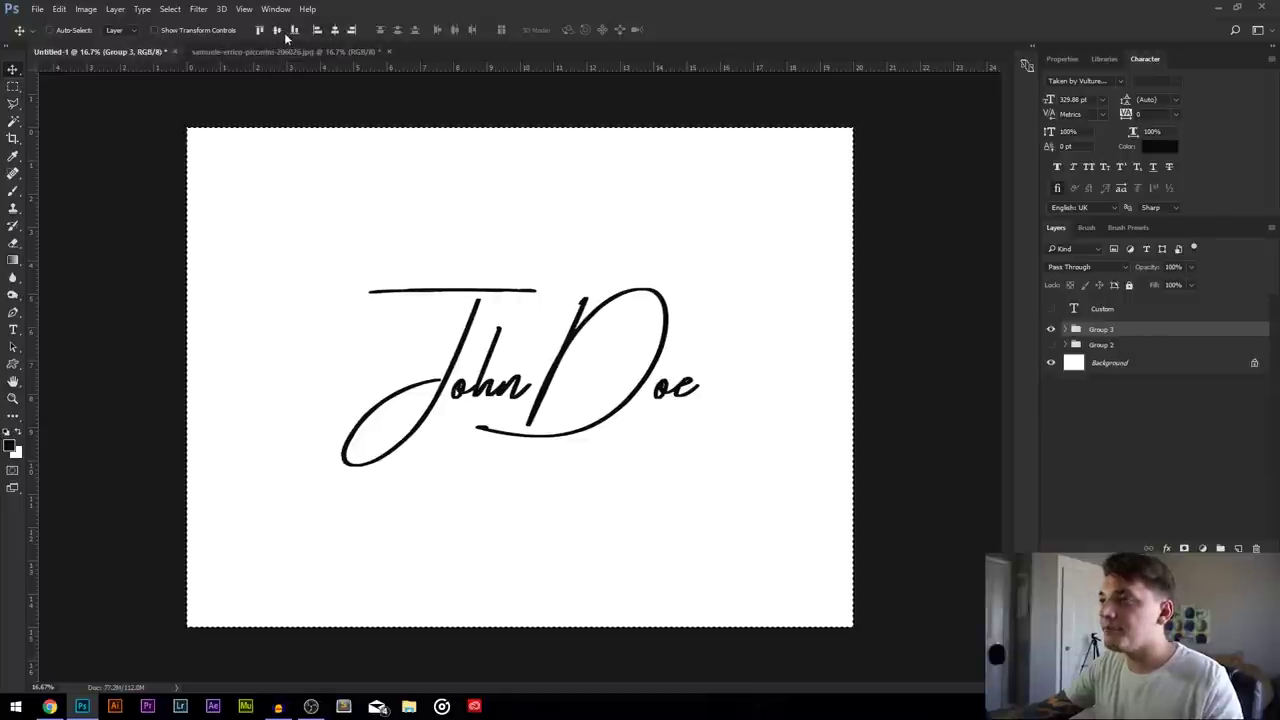
pyautogui.hotkey('ctrl', 'd')
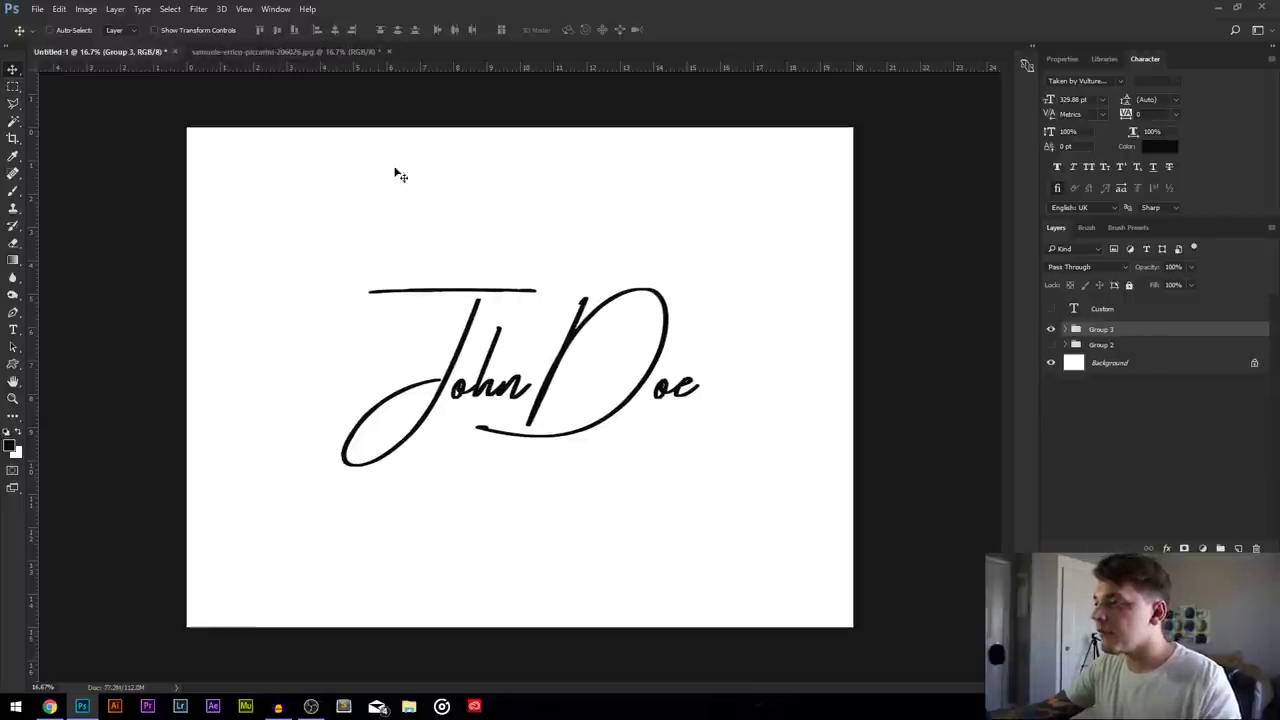
# Add a new text layer reading PHOTOGRAPHY below the signature name
pyautogui.click(18, 330)
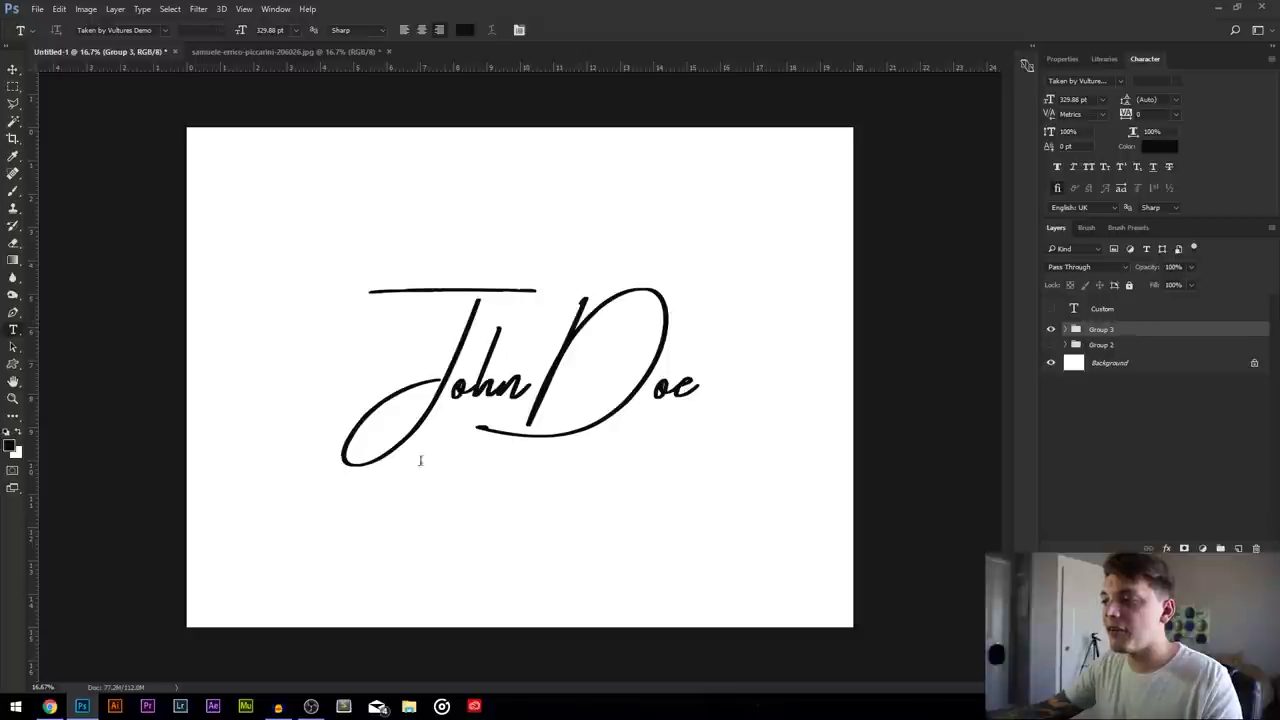
pyautogui.click(428, 565)
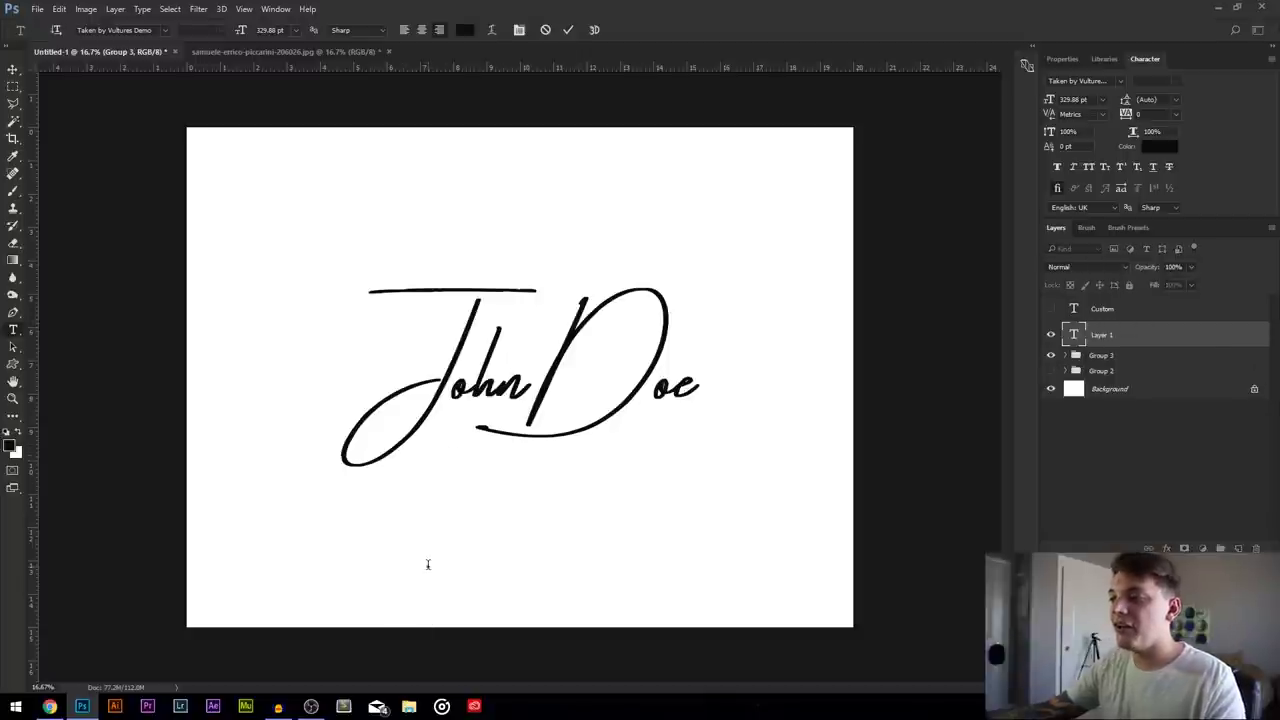
pyautogui.write('P')
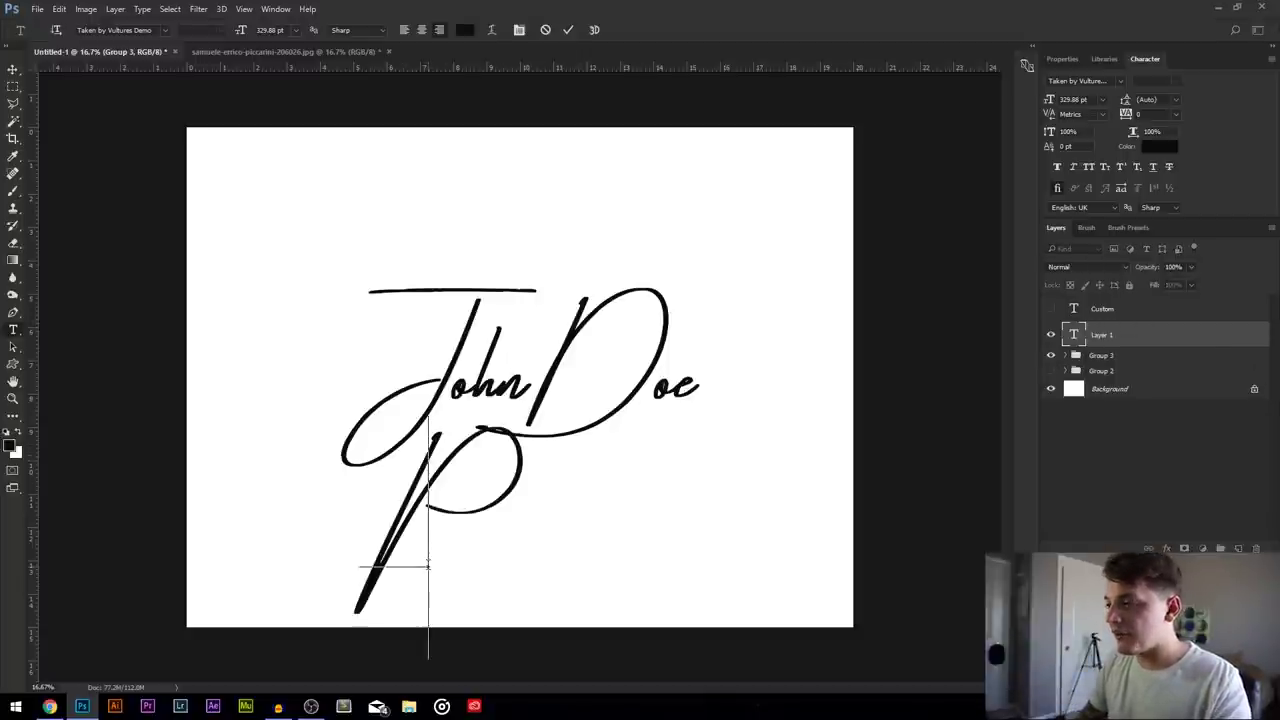
pyautogui.press('BackSpace')
pyautogui.write('HP')
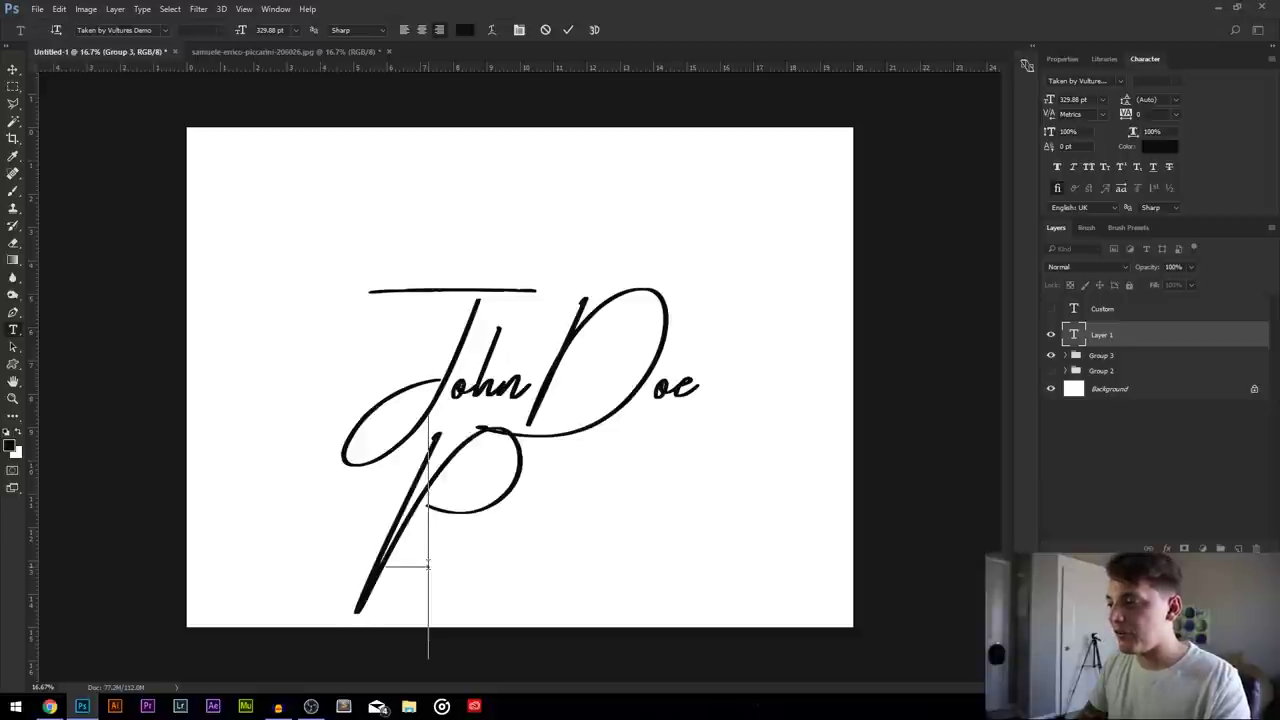
pyautogui.press('BackSpace')
pyautogui.press('BackSpace')
pyautogui.write('PGRAPHY')
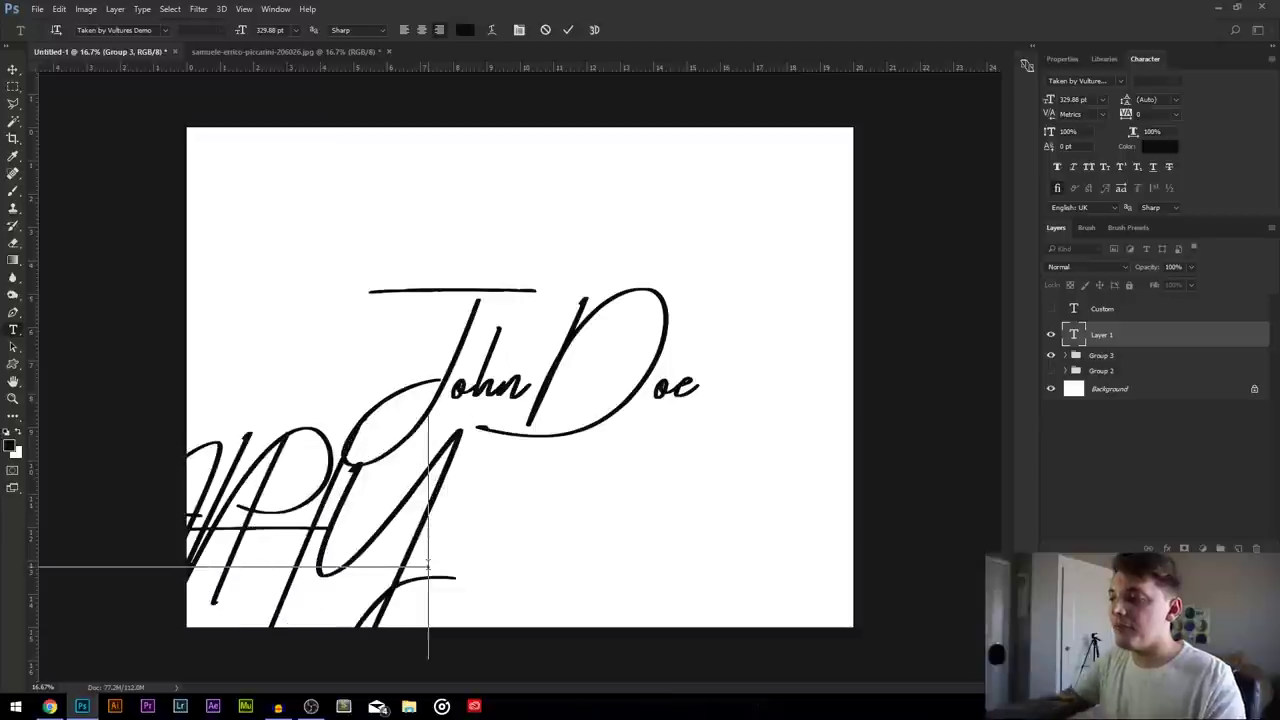
# Change the PHOTOGRAPHY text to the Edmondsans font and reduce its size to about 103.88 pt
pyautogui.hotkey('ctrl', 'a')
pyautogui.click(166, 30)
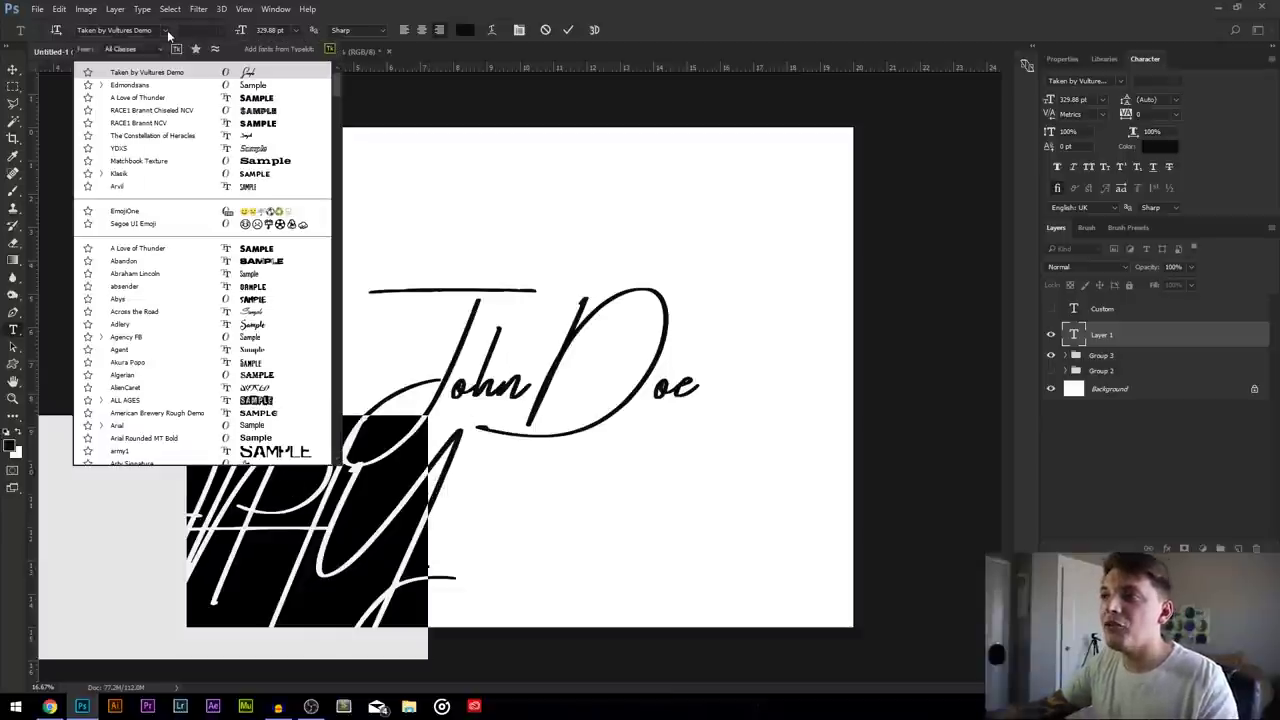
pyautogui.click(150, 84)
pyautogui.moveTo(241, 30); pyautogui.dragTo(90, 58)
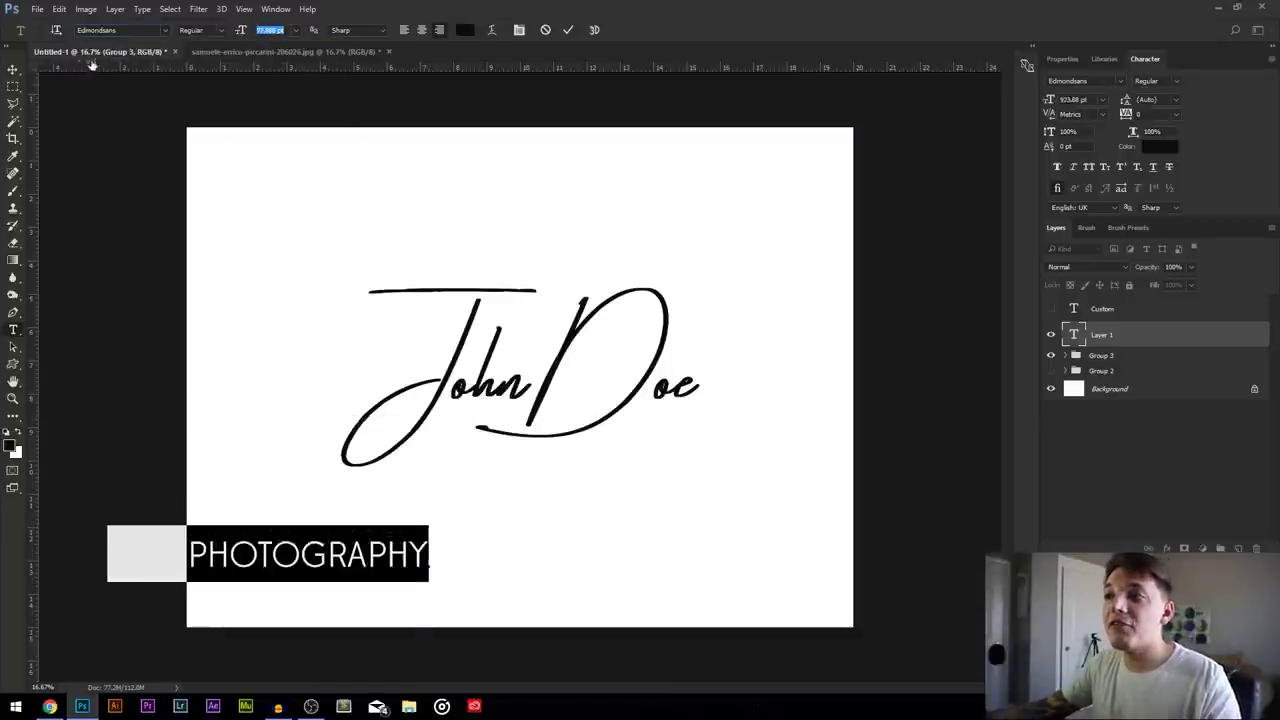
# Move PHOTOGRAPHY directly beneath the signature and scale it to about 77.89 pt, ending level with the surname
pyautogui.click(14, 68)
pyautogui.moveTo(411, 546); pyautogui.dragTo(656, 457)
pyautogui.hotkey('ctrl', 't')
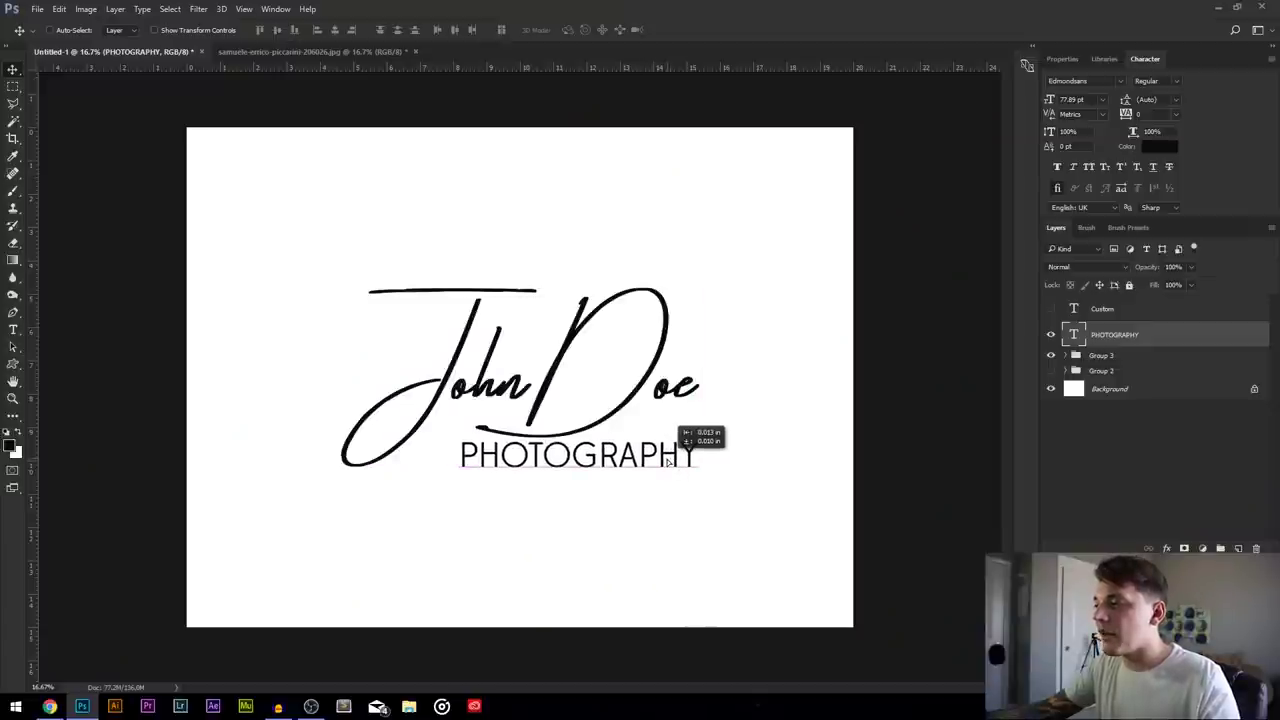
pyautogui.moveTo(667, 465); pyautogui.dragTo(665, 465)
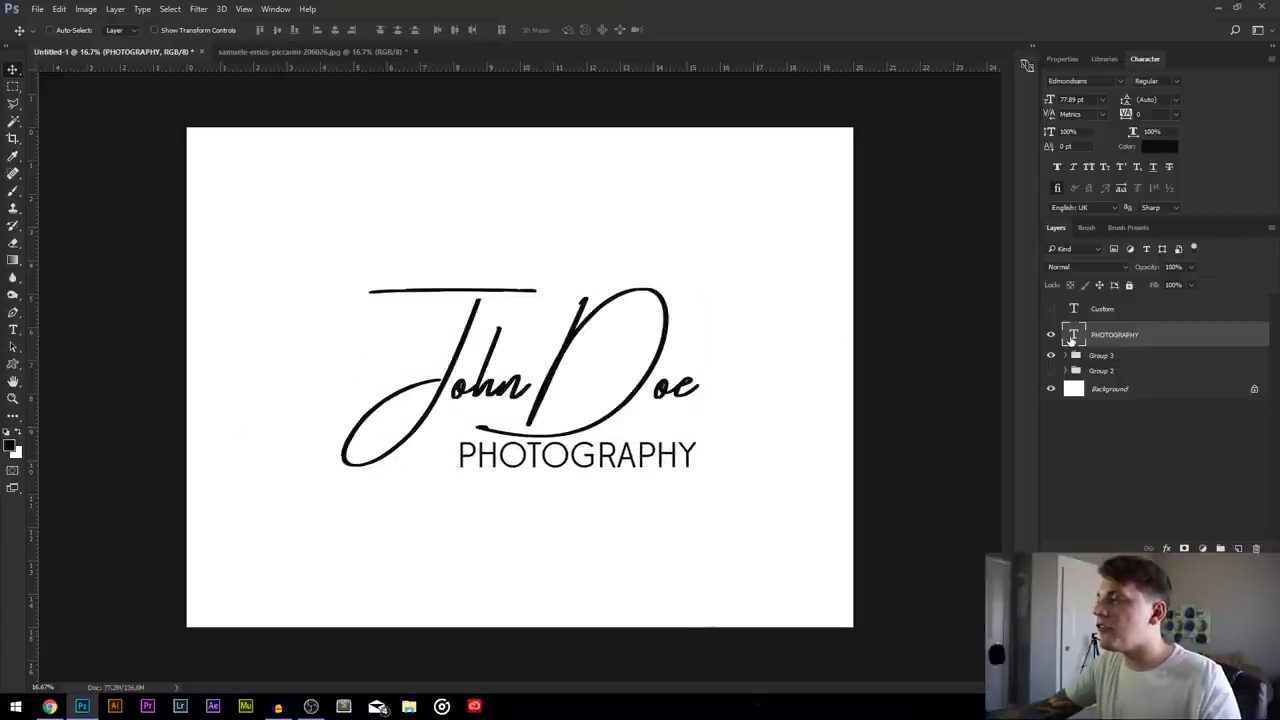
pyautogui.doubleClick(1072, 338)
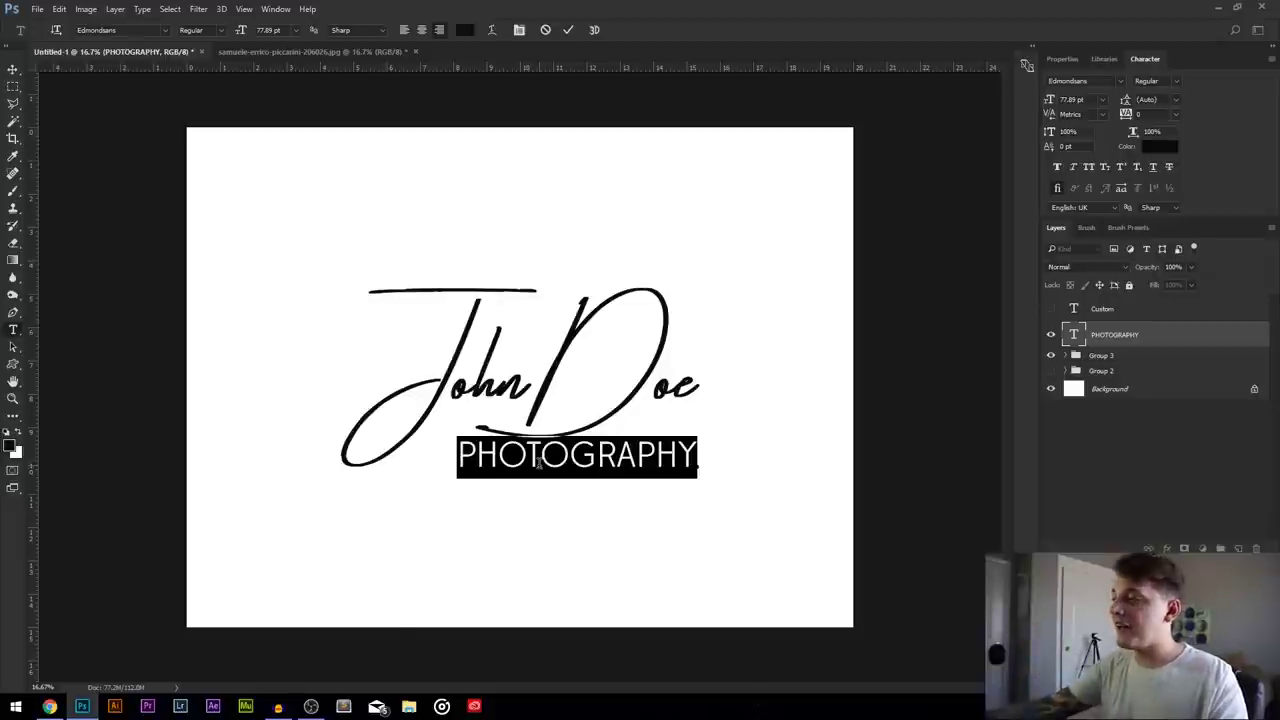
pyautogui.hotkey('ctrl', 'Return')
pyautogui.press('v')
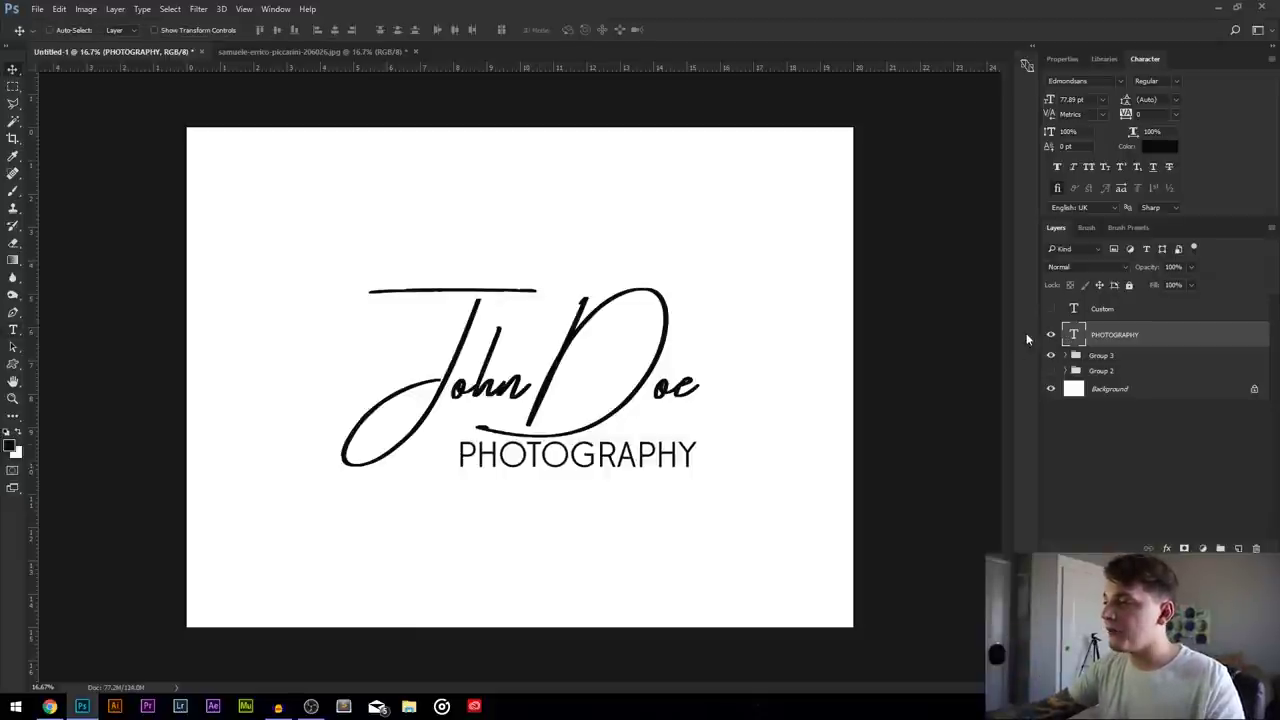
# Widen the letter spacing of the PHOTOGRAPHY text to a tracking of 200
pyautogui.doubleClick(1074, 336)
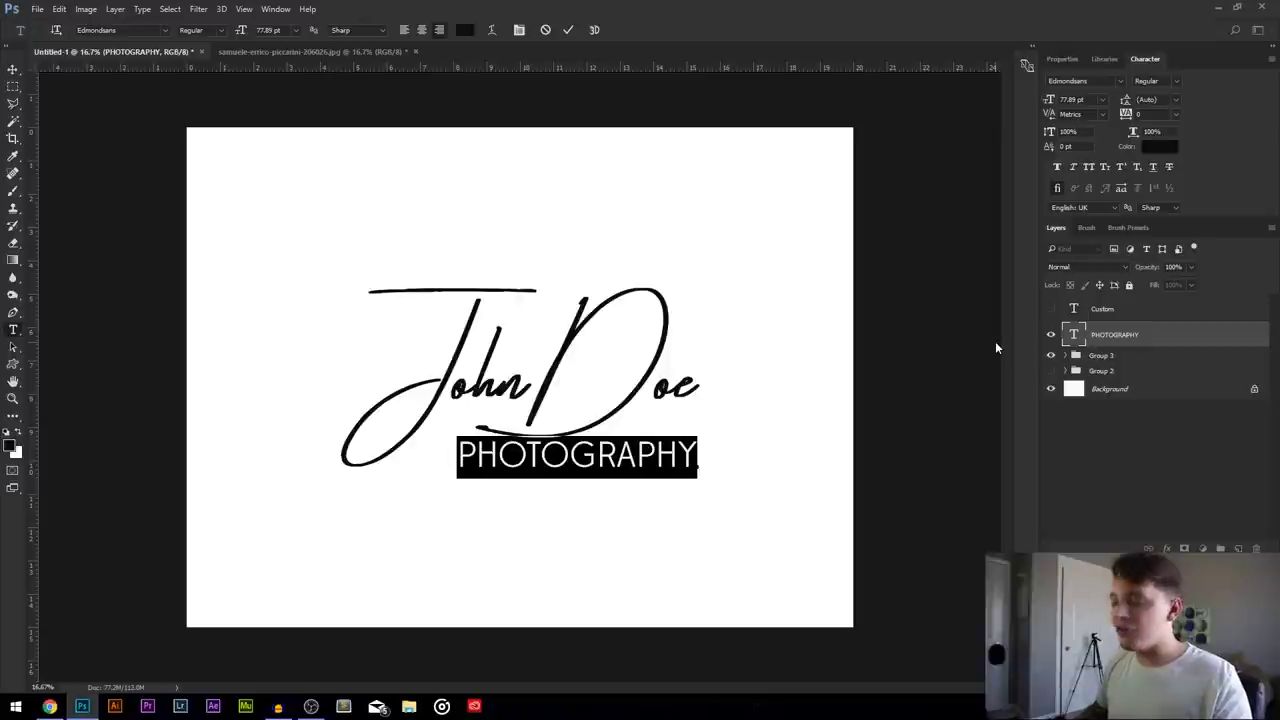
pyautogui.hotkey('alt', 'Right')
pyautogui.hotkey('alt', 'Right')
pyautogui.hotkey('alt', 'Right')
pyautogui.hotkey('alt', 'Right')
pyautogui.hotkey('alt', 'Right')
pyautogui.hotkey('alt', 'Right')
pyautogui.hotkey('alt', 'Right')
pyautogui.hotkey('alt', 'Right')
pyautogui.hotkey('alt', 'Right')
pyautogui.hotkey('alt', 'Right')
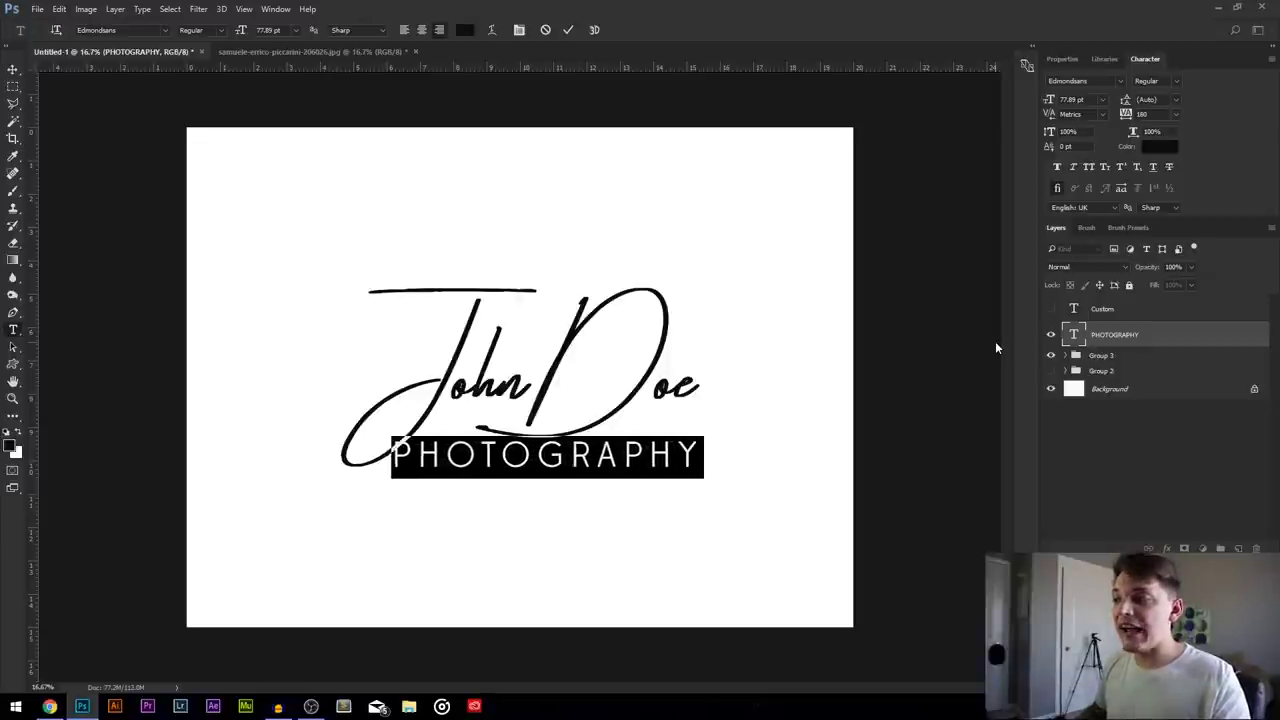
# Reposition PHOTOGRAPHY under the signature and scale it down to about 70.22 pt so its right end lines up with the surname
pyautogui.click(12, 67)
pyautogui.moveTo(598, 427); pyautogui.dragTo(645, 426)
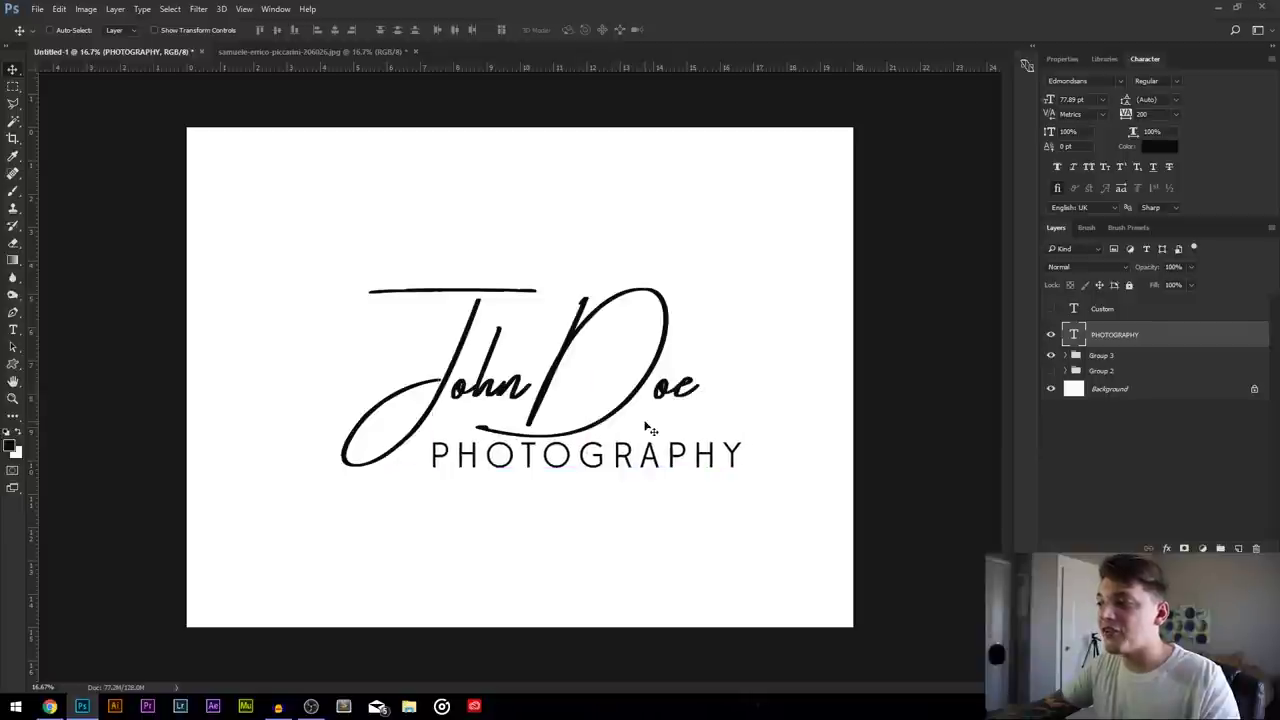
pyautogui.hotkey('ctrl', 't')
pyautogui.moveTo(752, 436); pyautogui.dragTo(703, 438)
pyautogui.press('Return')
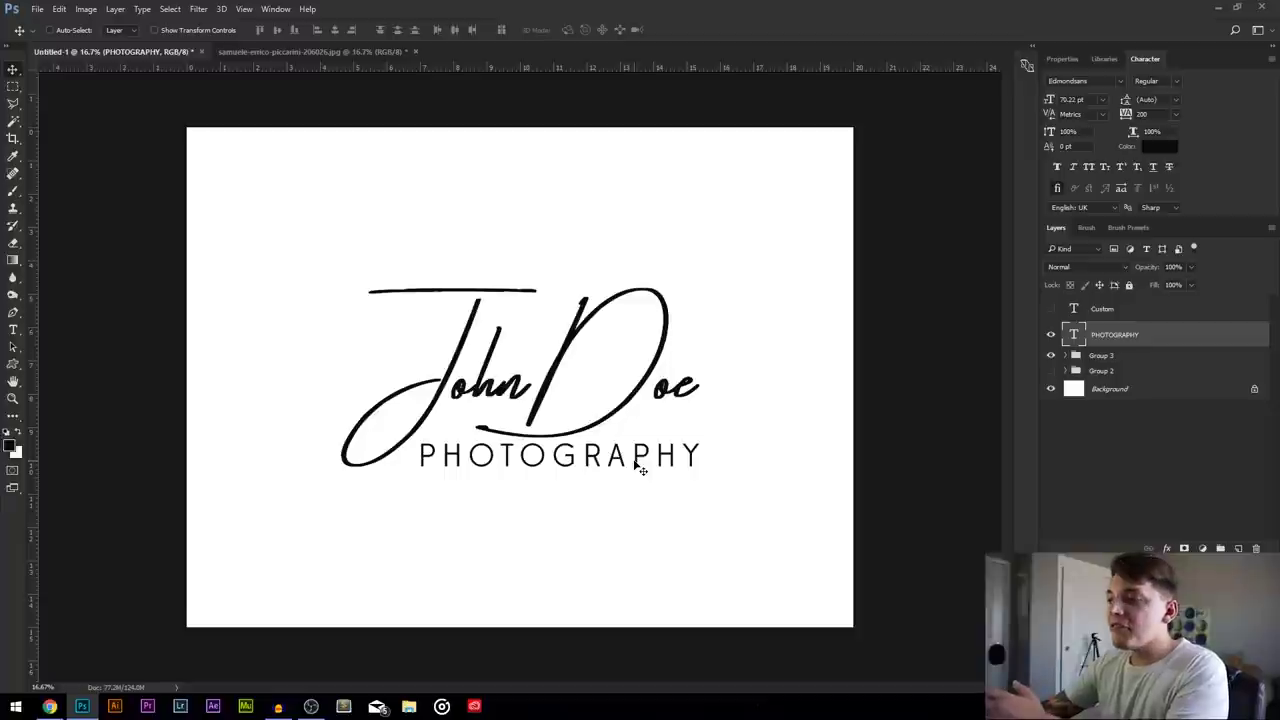
pyautogui.moveTo(640, 470); pyautogui.dragTo(645, 467)
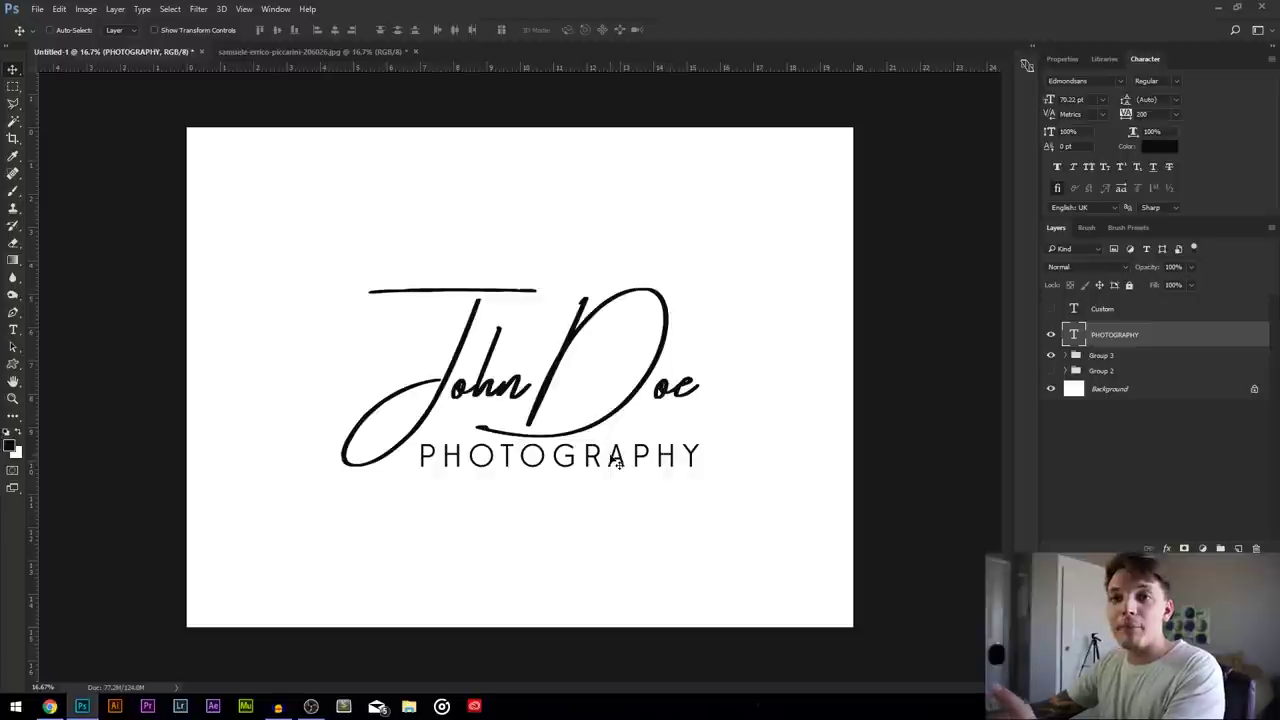
pyautogui.hotkey('ctrl', 't')
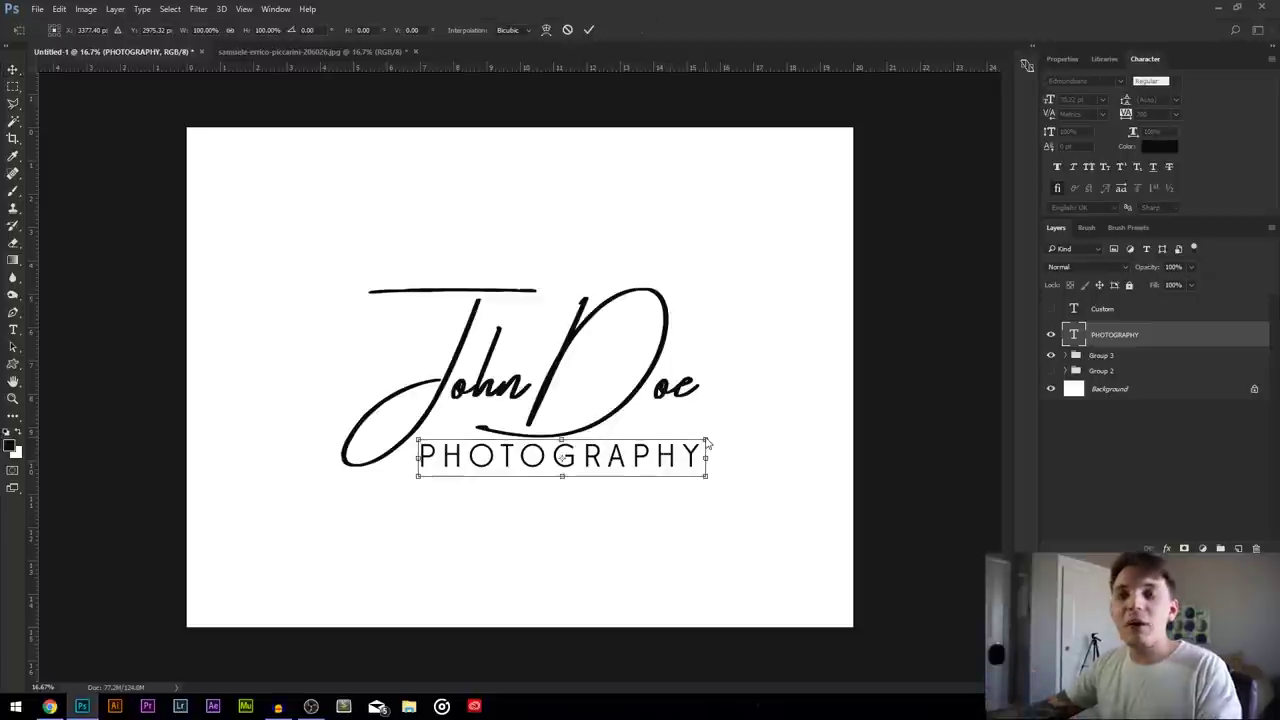
pyautogui.moveTo(705, 437); pyautogui.dragTo(673, 444)
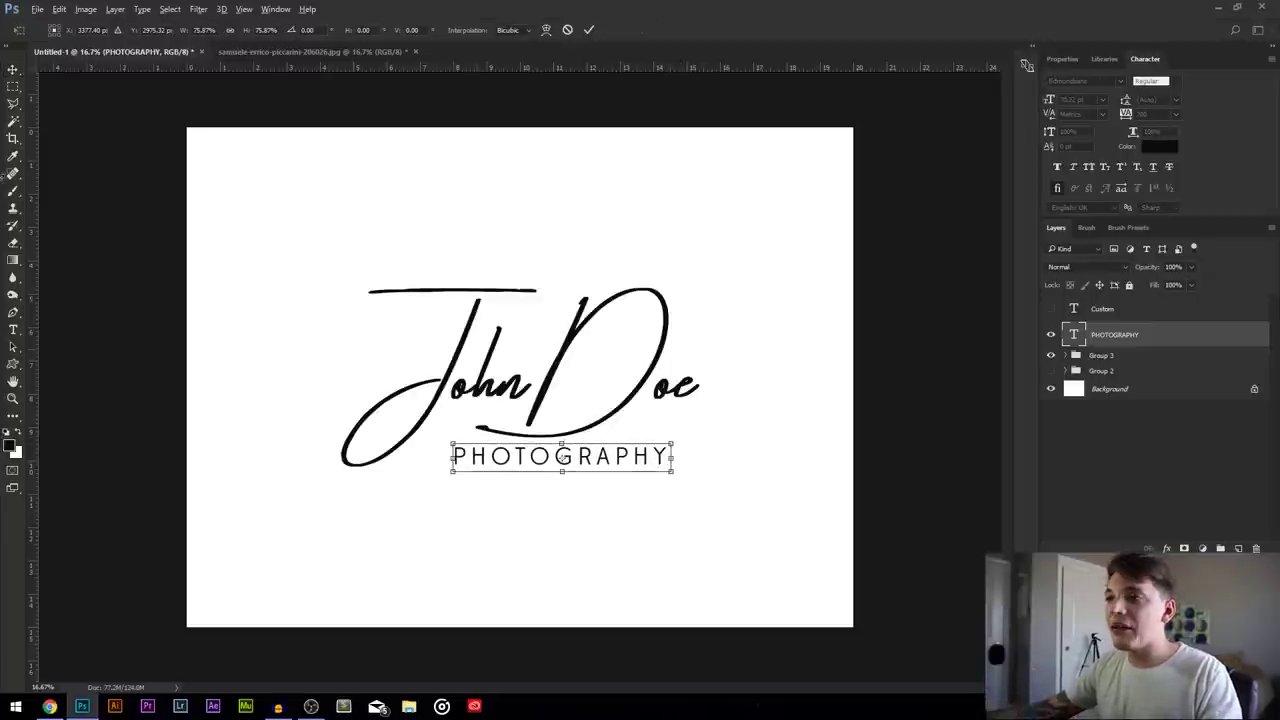
pyautogui.press('Escape')
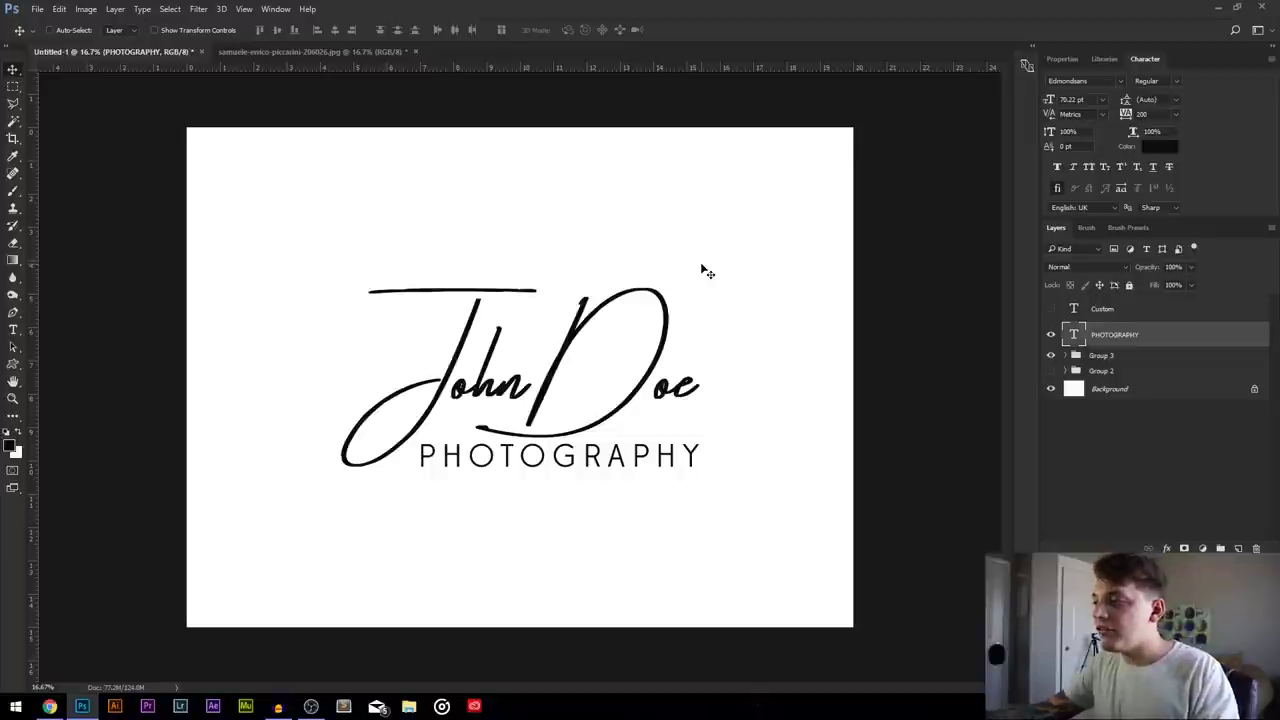
# Nudge the PHOTOGRAPHY text slightly lower to leave a small gap beneath the signature's underline stroke
pyautogui.moveTo(678, 383); pyautogui.dragTo(690, 411)
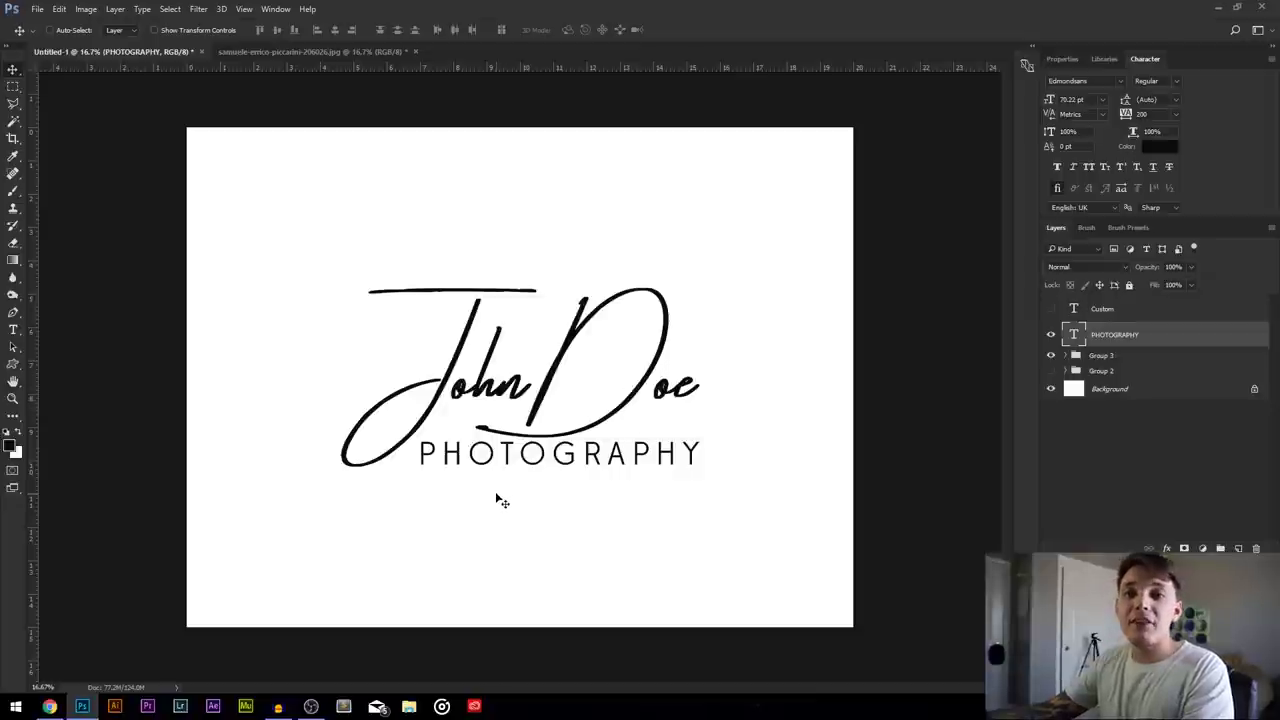
pyautogui.press('Down')
pyautogui.press('Down')
pyautogui.press('Down')
pyautogui.press('Down')
pyautogui.press('Down')
pyautogui.press('Down')
pyautogui.press('Down')
pyautogui.press('Down')
pyautogui.press('Down')
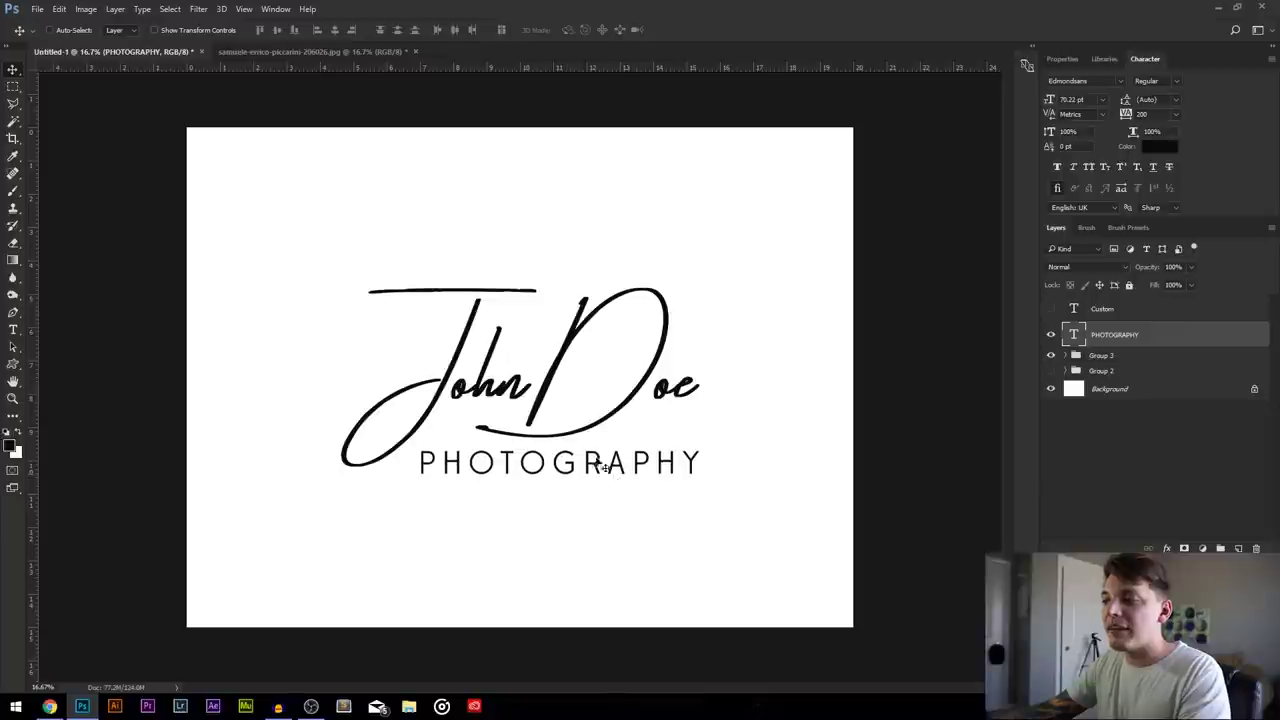
pyautogui.press('Up')
pyautogui.press('Up')
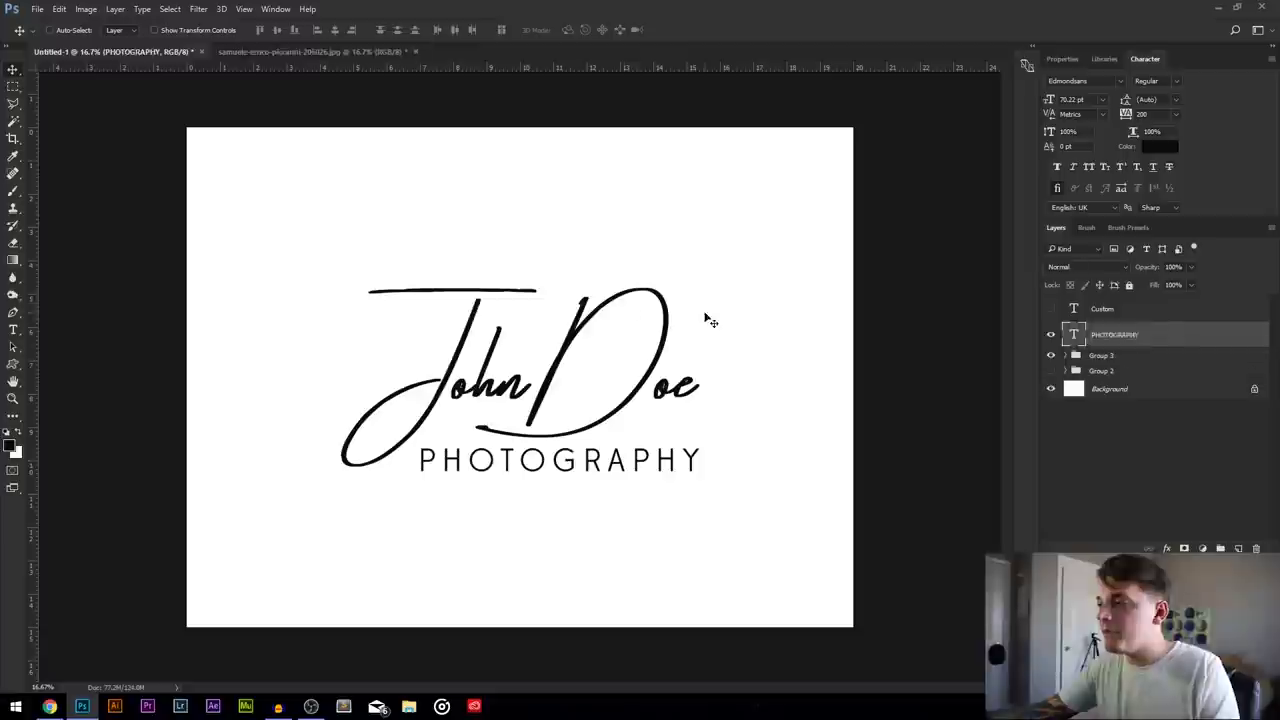
# Move the PHOTOGRAPHY layer into Group 3 with the signature and scale the whole group up to fill most of the canvas
pyautogui.keyDown('ctrl'); pyautogui.keyDown('shift'); pyautogui.click(614, 294); pyautogui.keyUp('shift'); pyautogui.keyUp('ctrl')
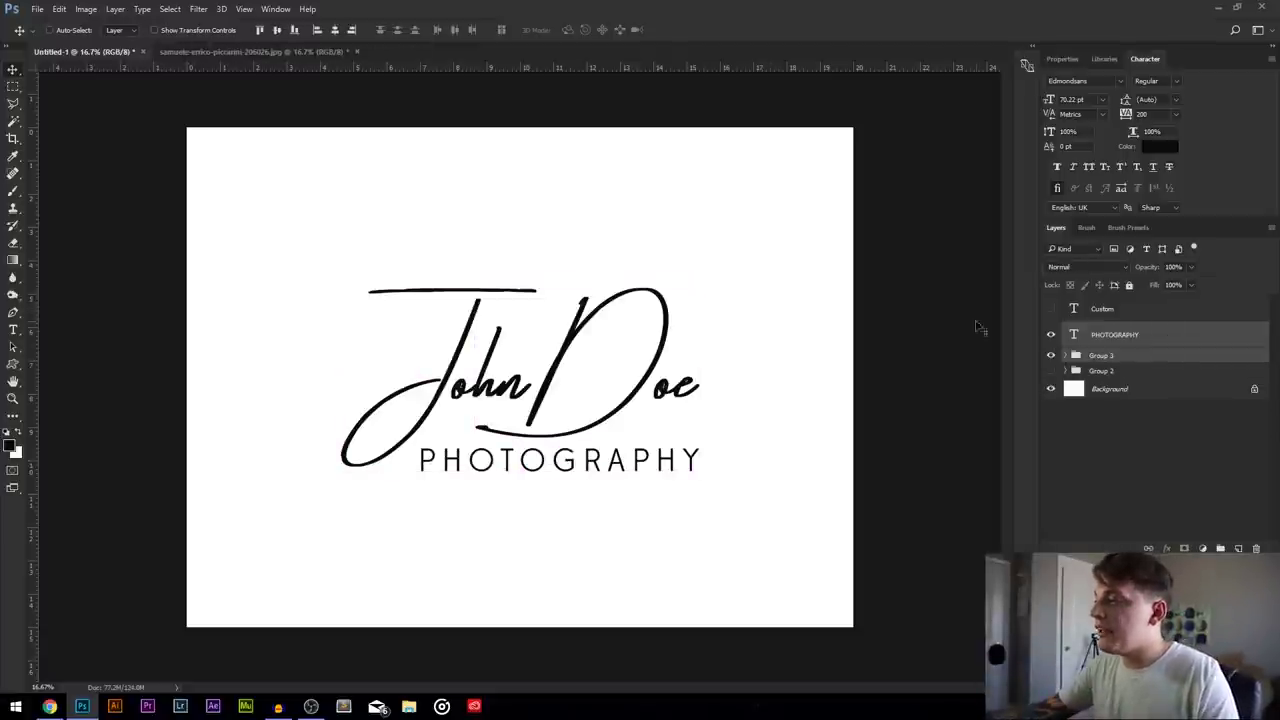
pyautogui.moveTo(1127, 344); pyautogui.dragTo(1126, 349)
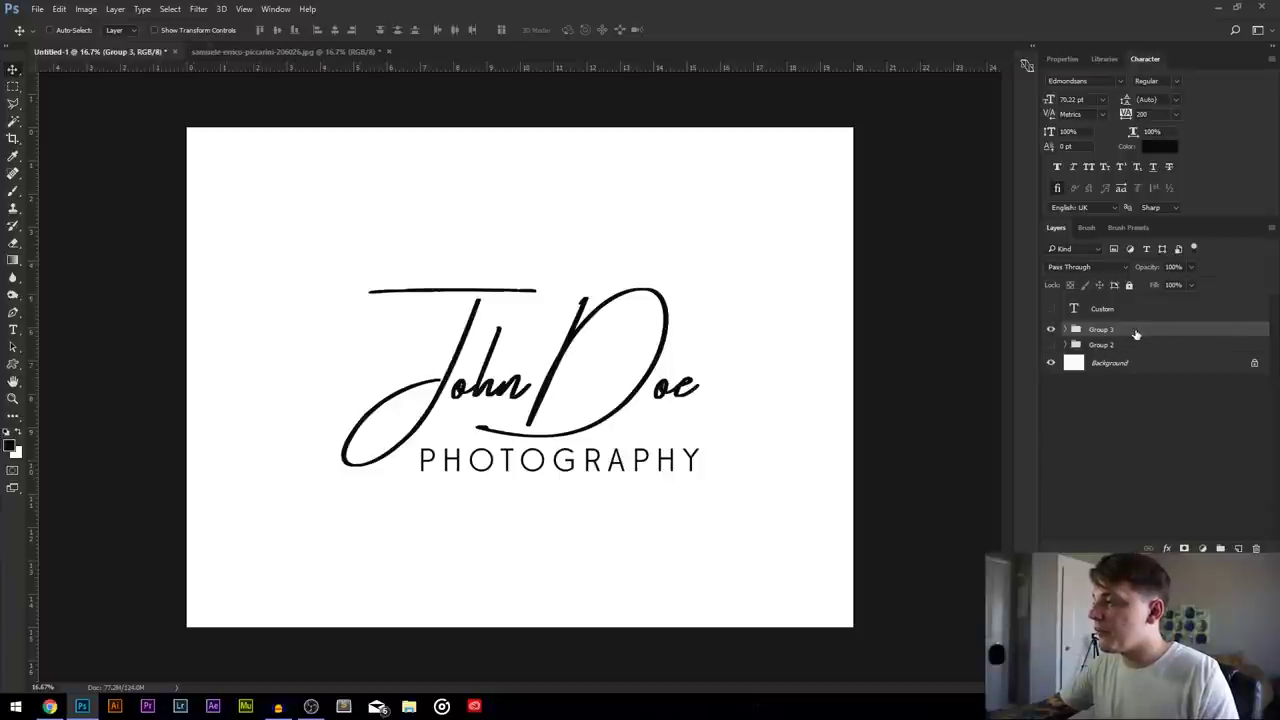
pyautogui.hotkey('ctrl', 't')
pyautogui.moveTo(340, 283); pyautogui.dragTo(246, 206)
pyautogui.press('Return')
# Align the enlarged logo group to the centre of the canvas, undo the last alignment and clear the selection
pyautogui.hotkey('ctrl', 'a')
pyautogui.click(335, 31)
pyautogui.click(277, 29)
pyautogui.hotkey('ctrl', 'z')
pyautogui.hotkey('ctrl', 'd')
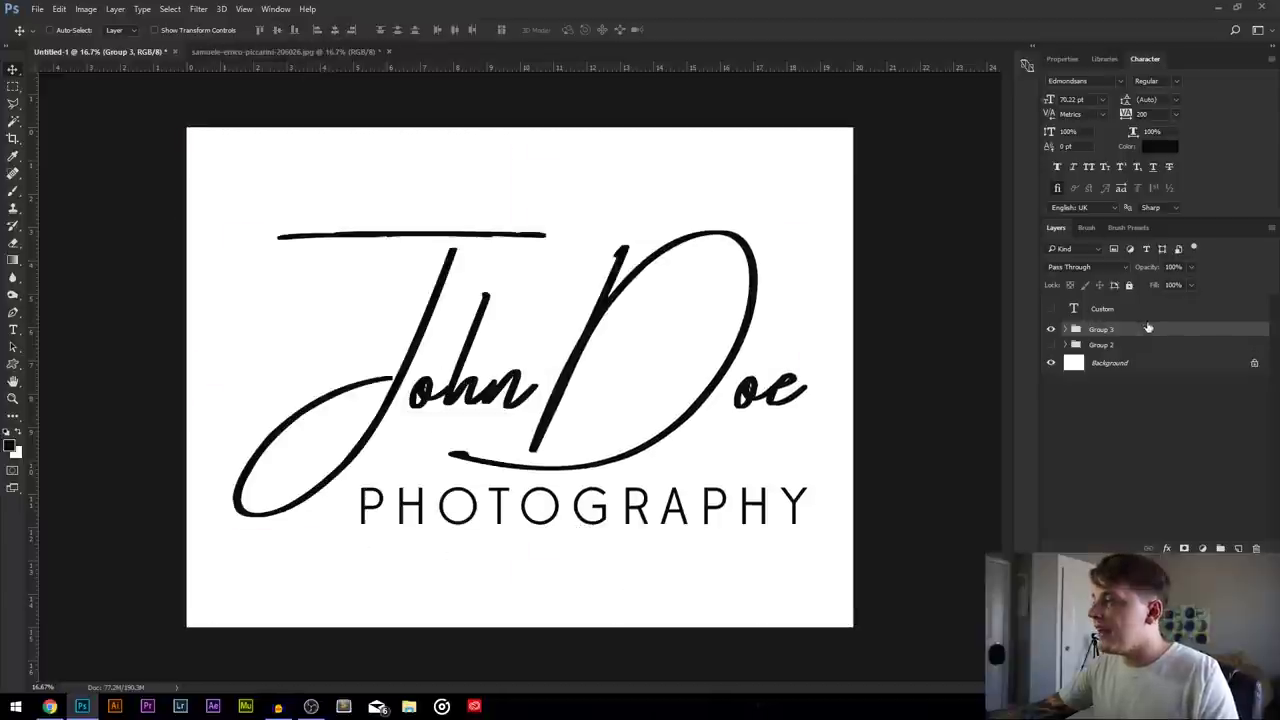
# Hide the white Background layer and save the logo to the Desktop as a PNG named with the photographer's name plus _Logo, using Smallest / Slow compression
pyautogui.click(1051, 363)
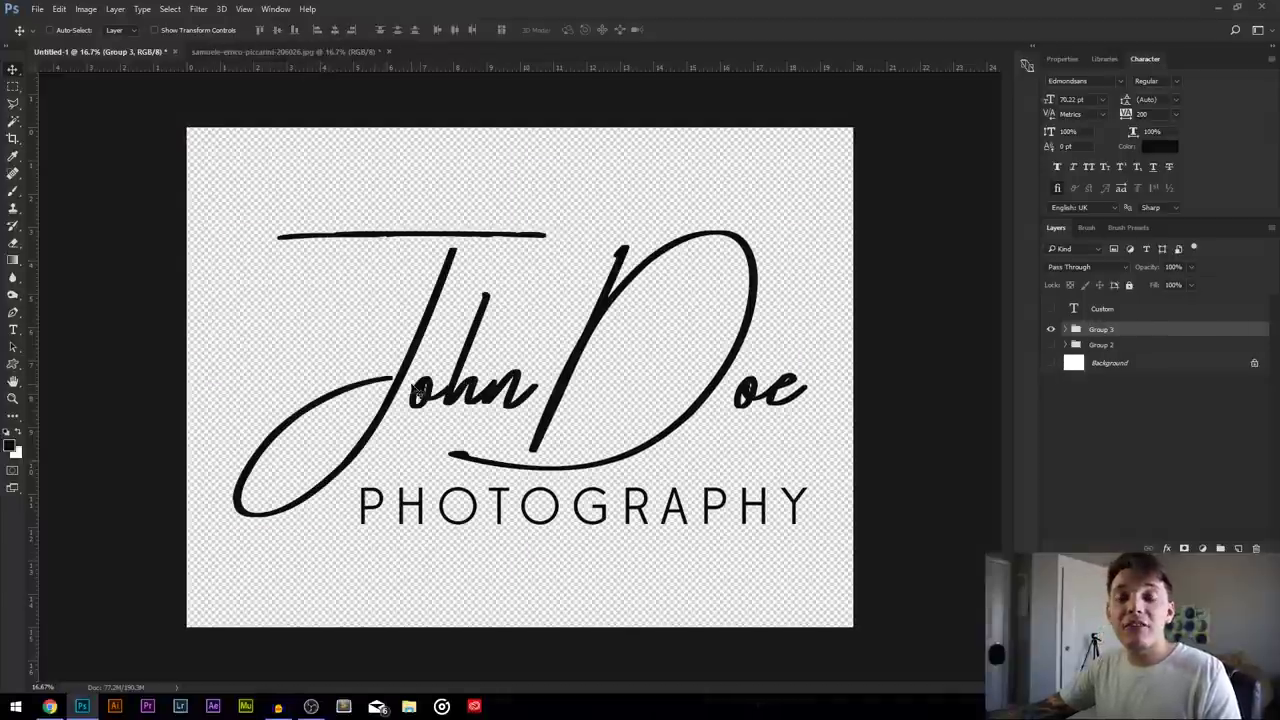
pyautogui.click(37, 9)
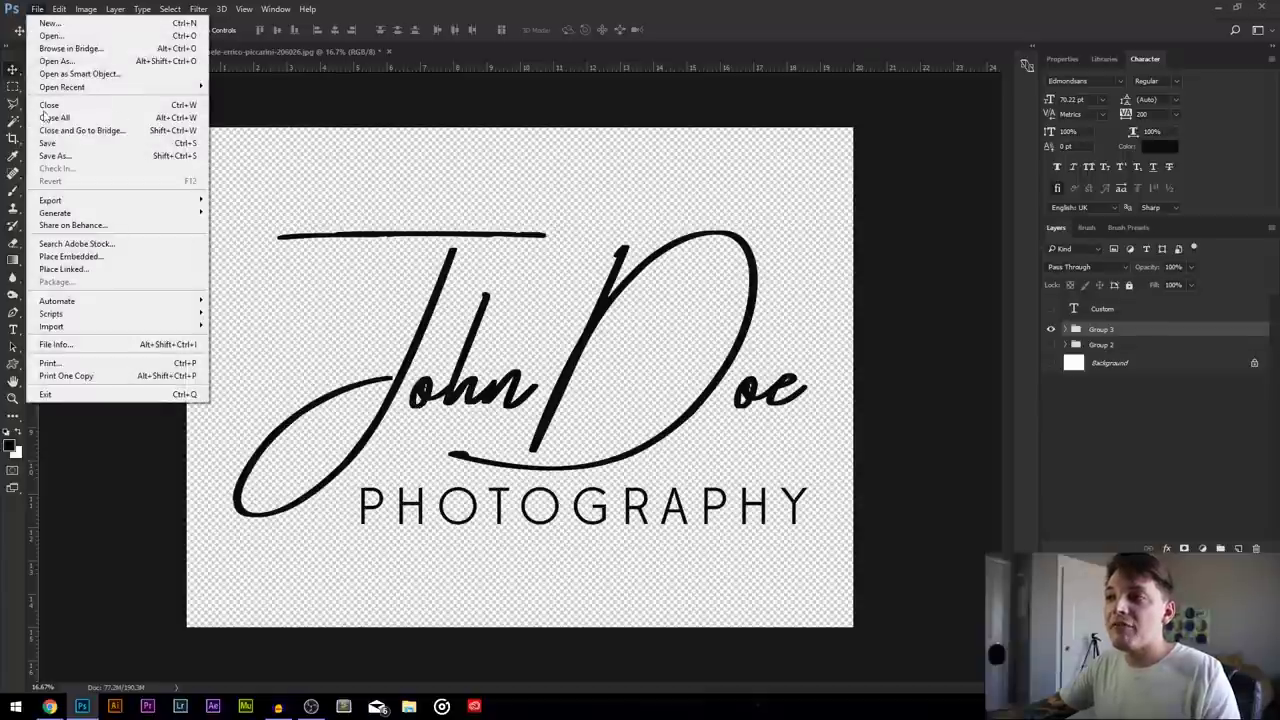
pyautogui.click(60, 149)
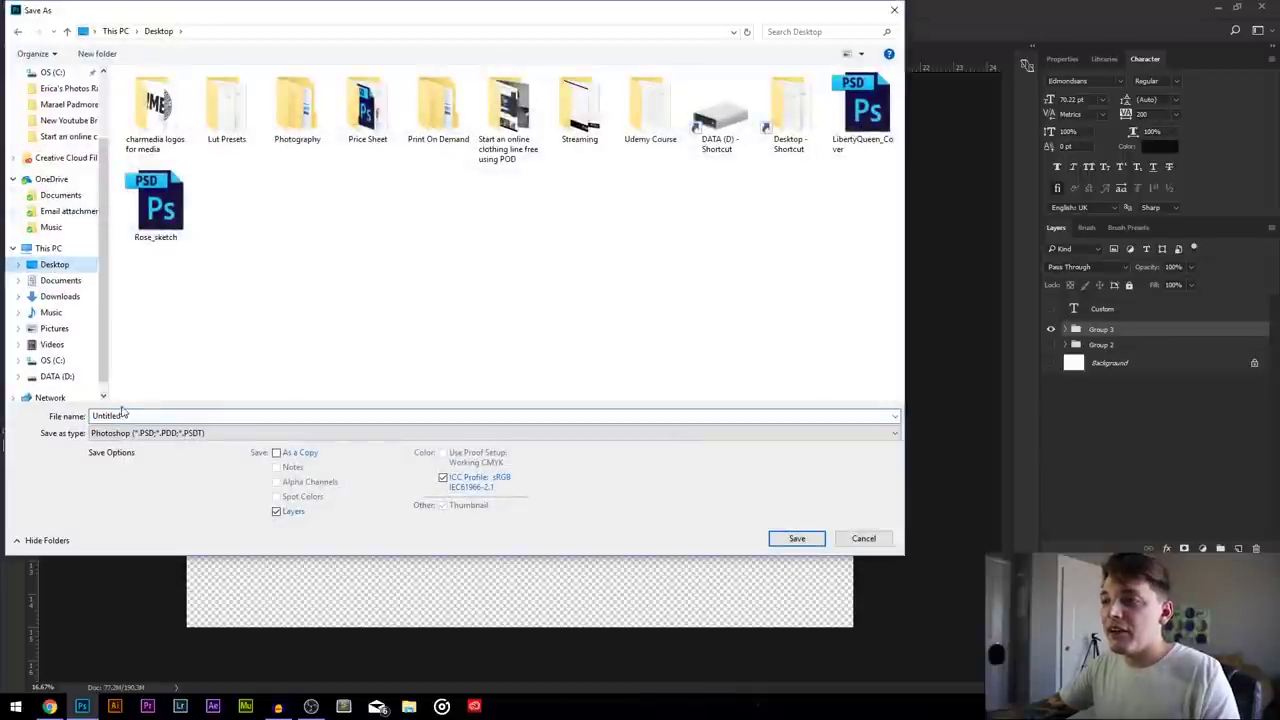
pyautogui.write('J')
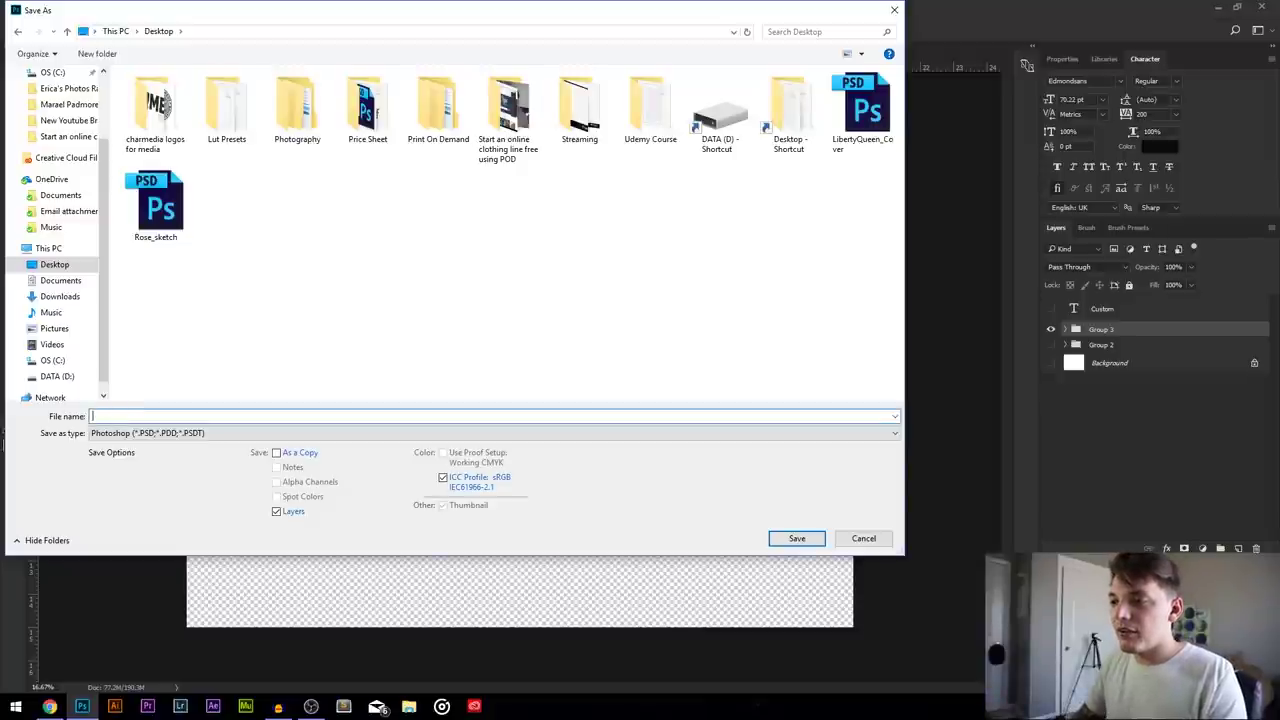
pyautogui.write('ohnDoe_Logo')
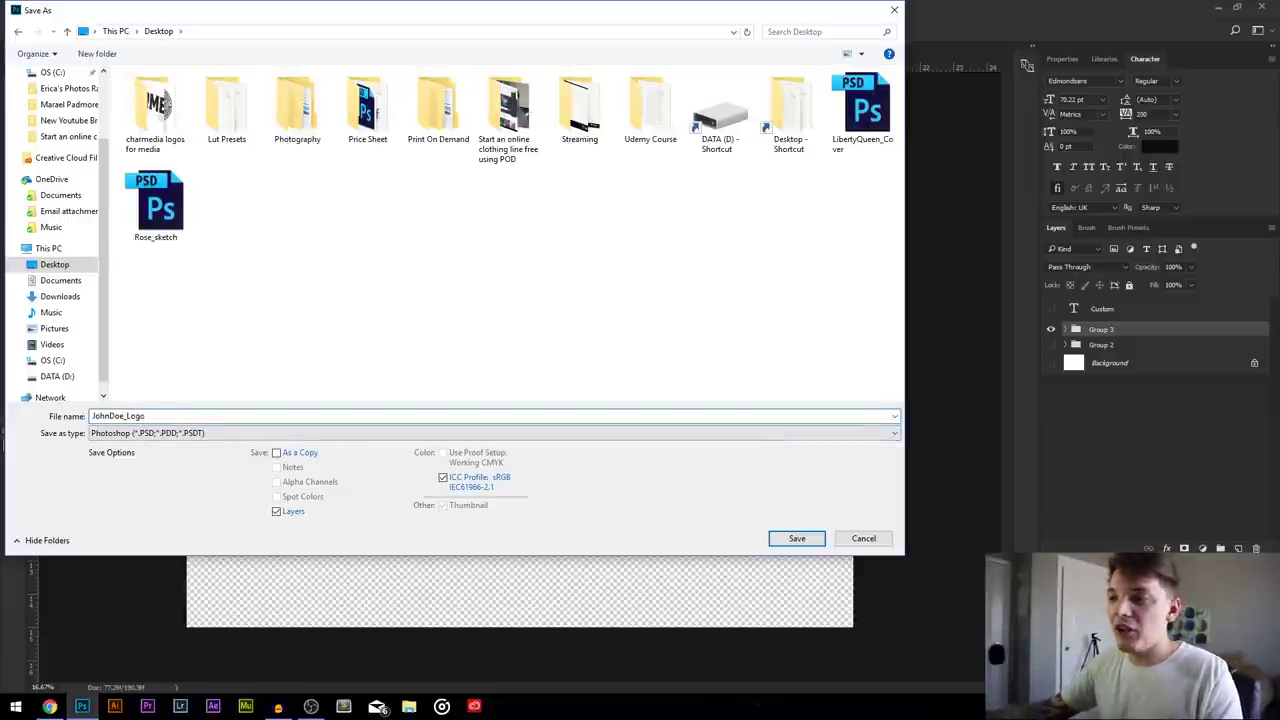
pyautogui.click(170, 436)
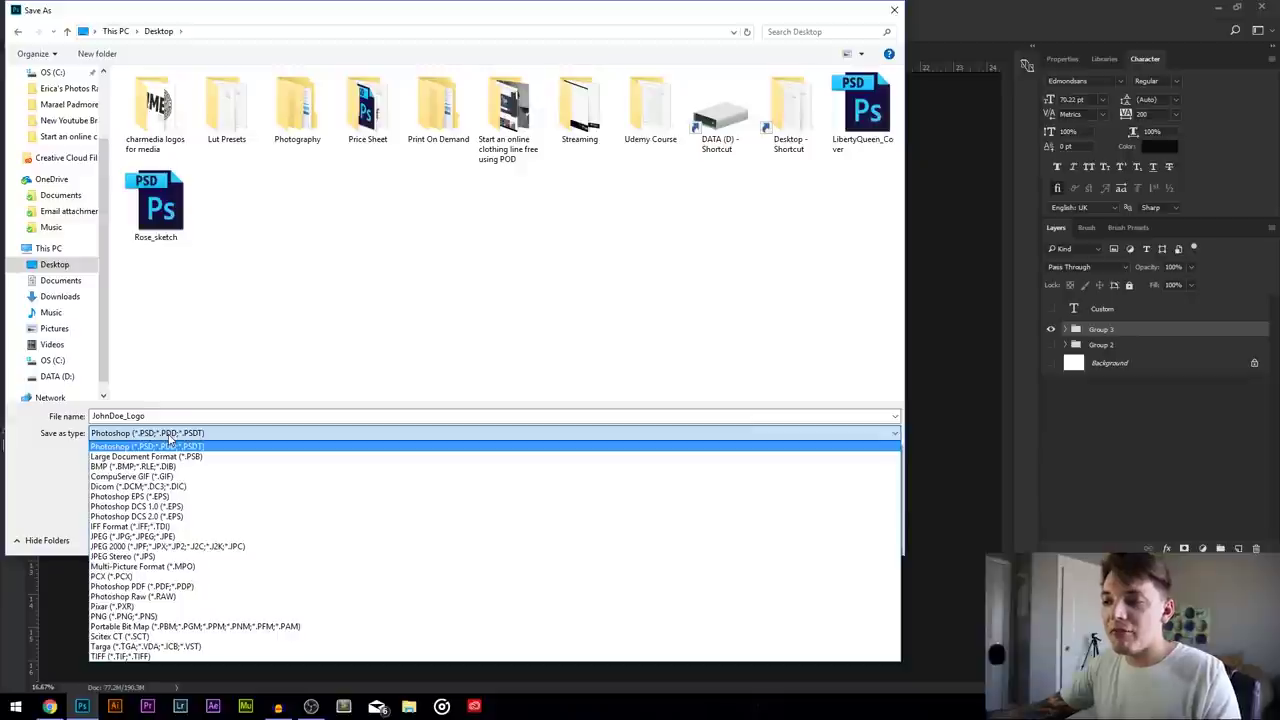
pyautogui.click(113, 617)
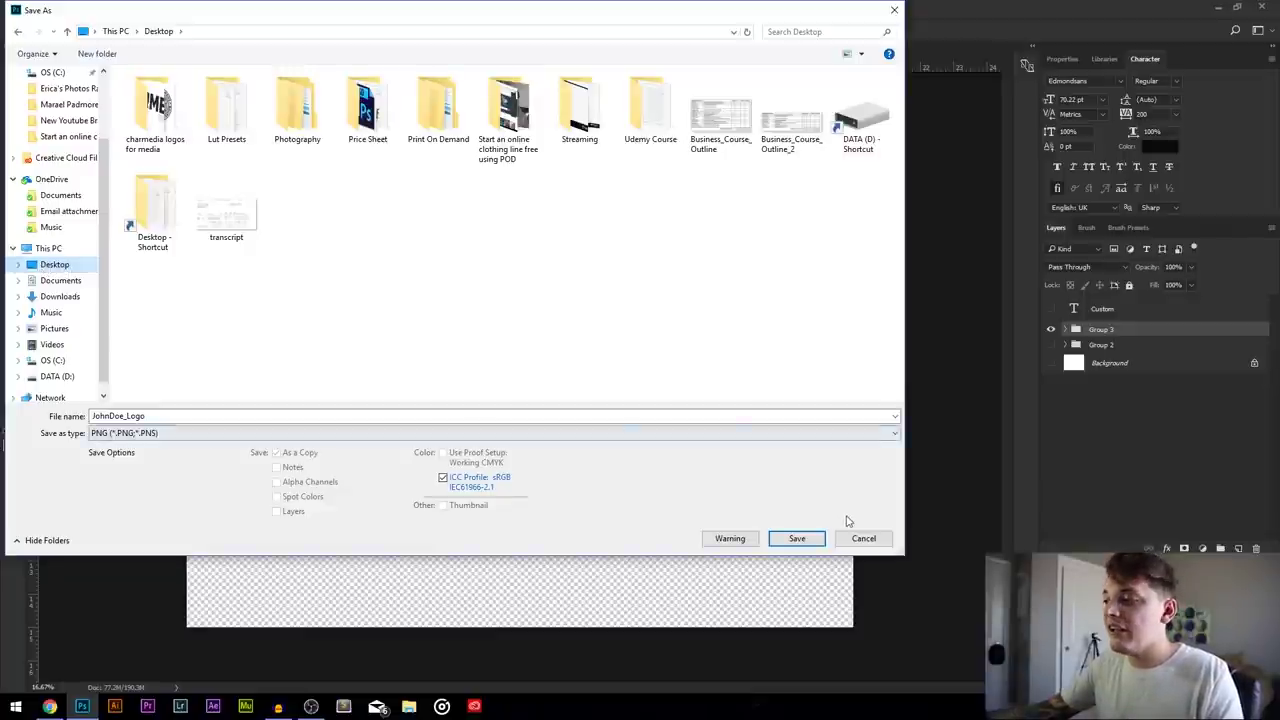
pyautogui.click(810, 539)
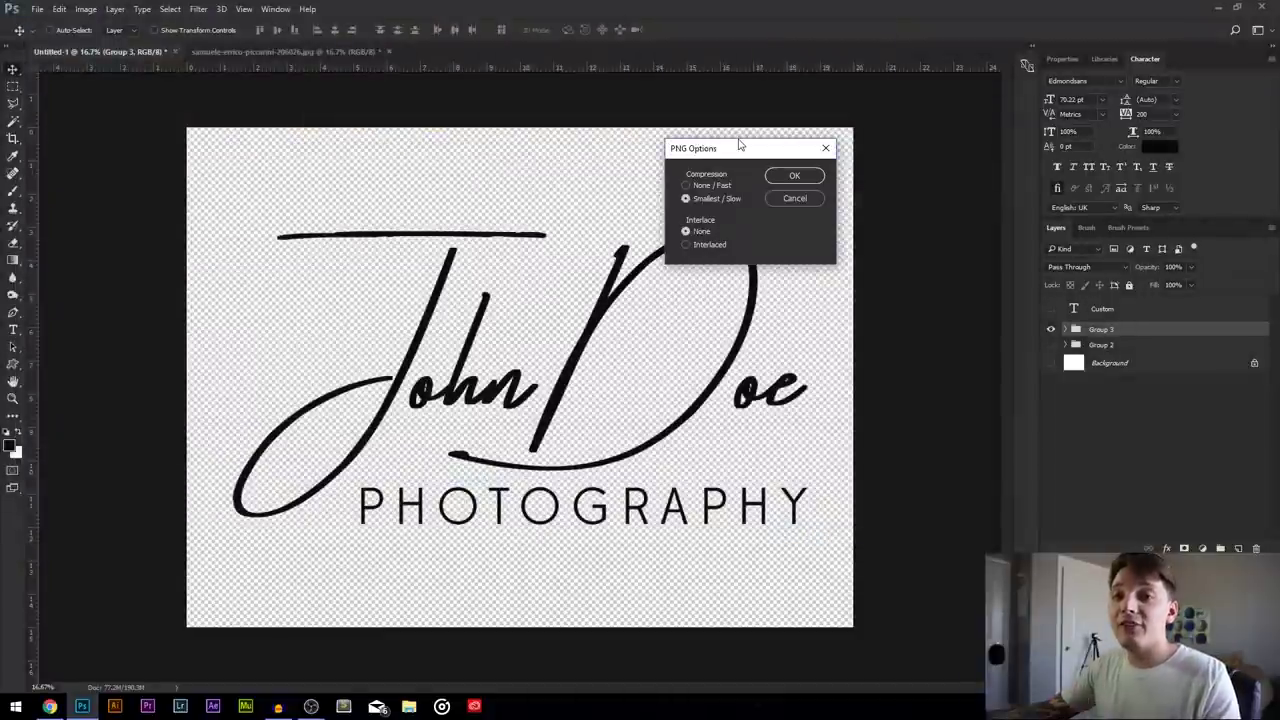
pyautogui.moveTo(737, 152)
pyautogui.mouseDown()
pyautogui.moveTo(765, 137)
pyautogui.moveTo(751, 151)
pyautogui.mouseUp()
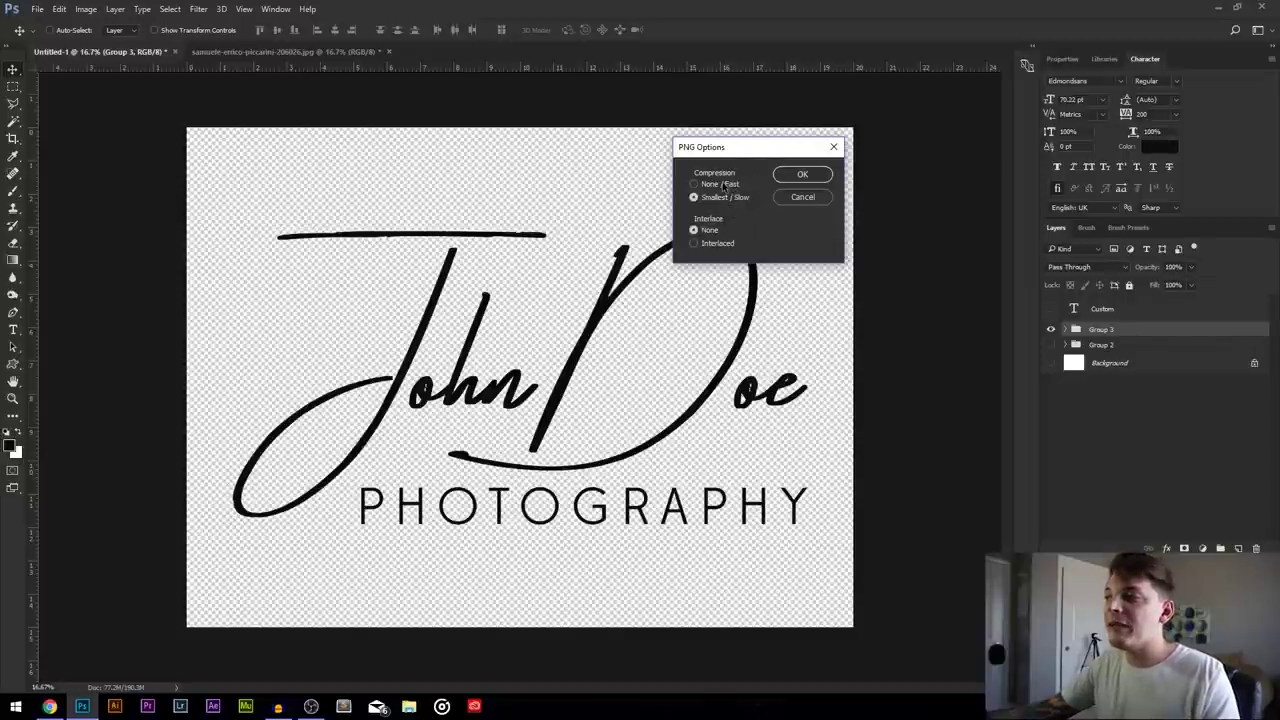
pyautogui.click(804, 175)
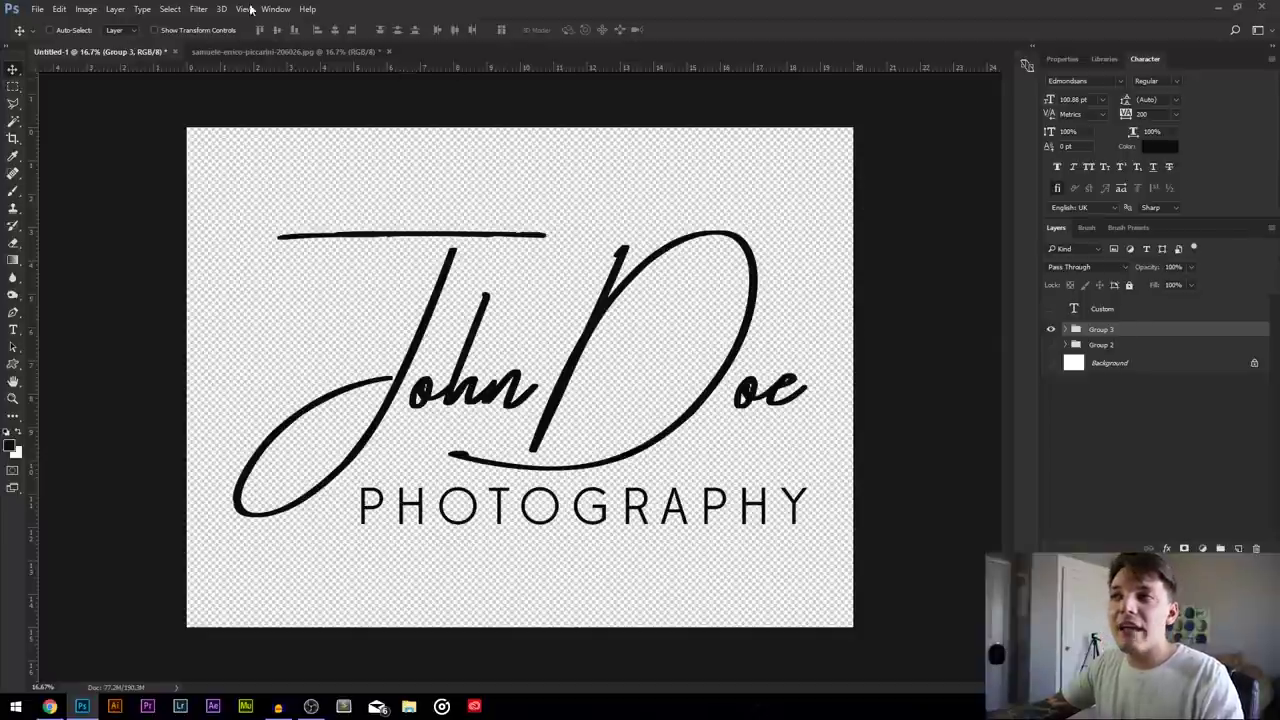
# Open the saved logo PNG from the Desktop and bring it into the star-trail photo document as a new layer
pyautogui.click(37, 9)
pyautogui.click(53, 35)
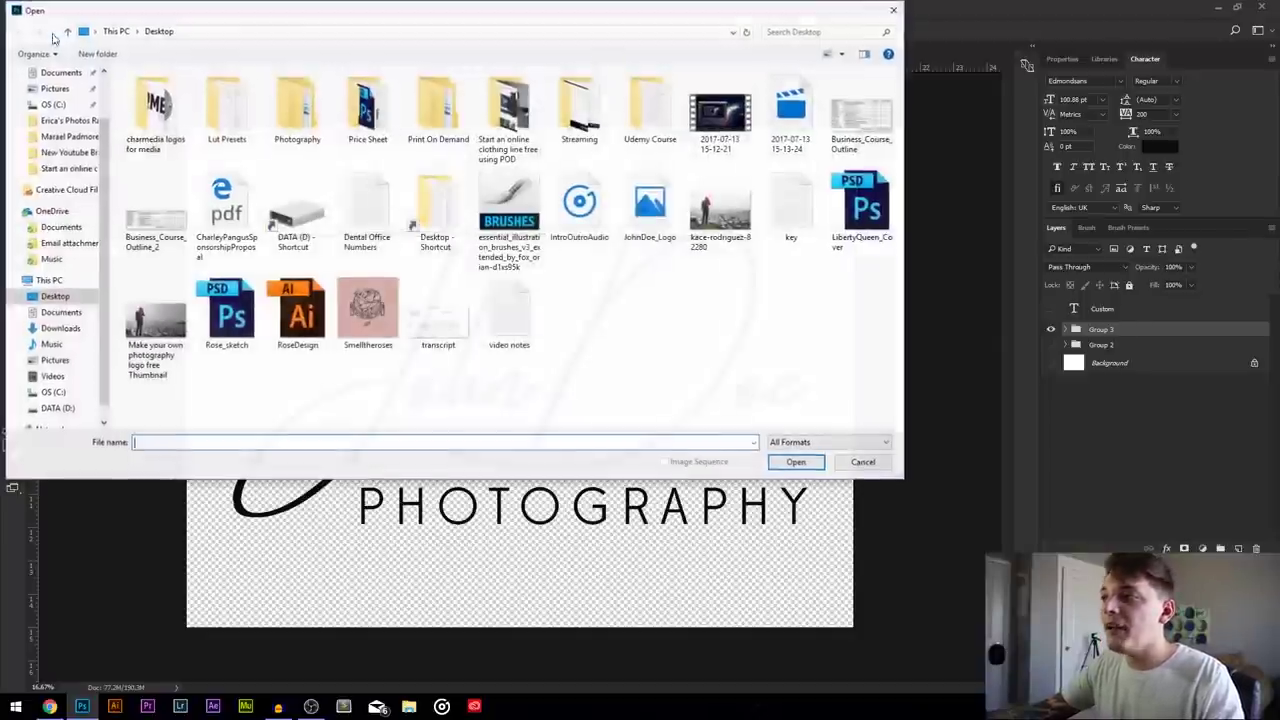
pyautogui.doubleClick(655, 212)
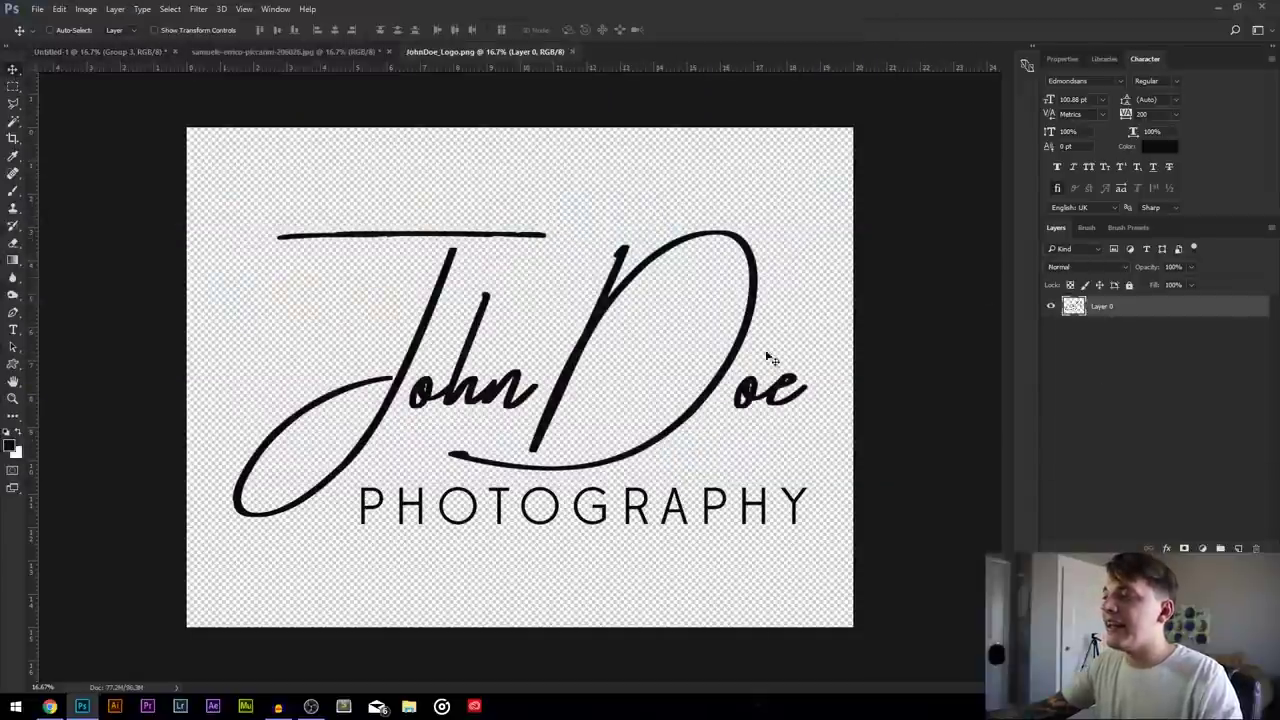
pyautogui.moveTo(562, 402); pyautogui.dragTo(559, 260)
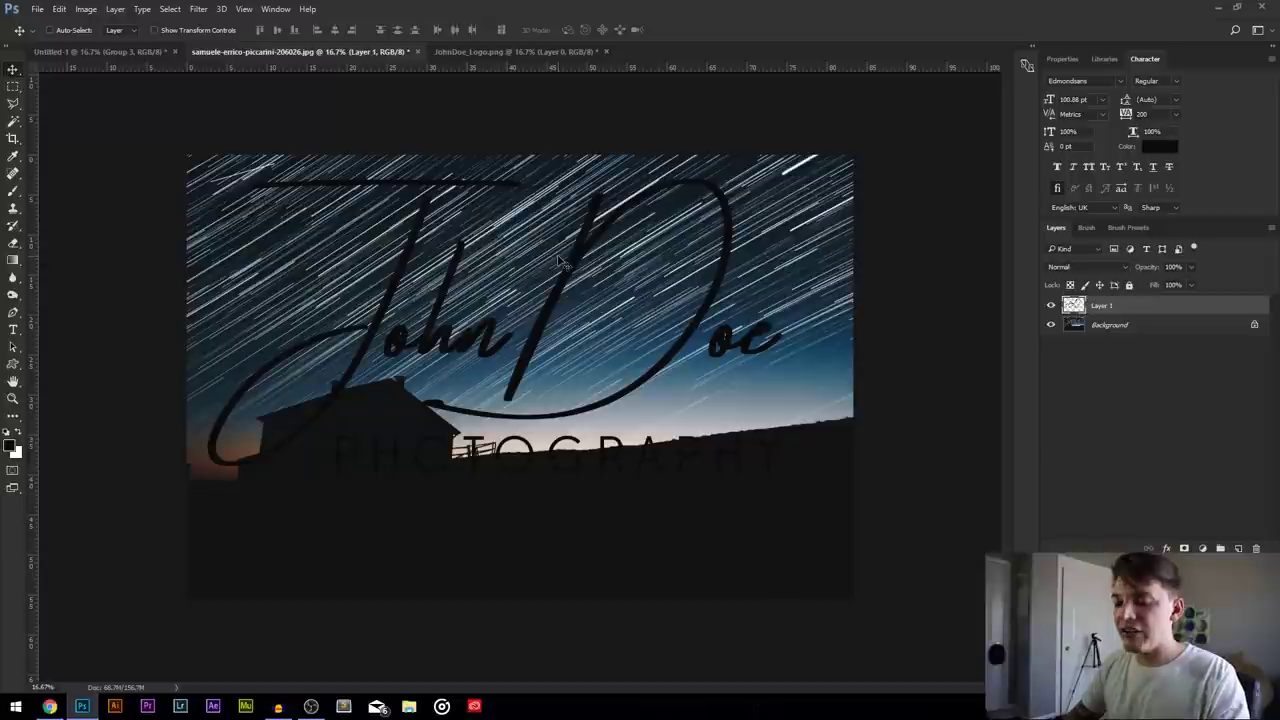
# Invert the logo layer's colours and give it a Color Overlay in white, ffffff
pyautogui.hotkey('ctrl', 'i')
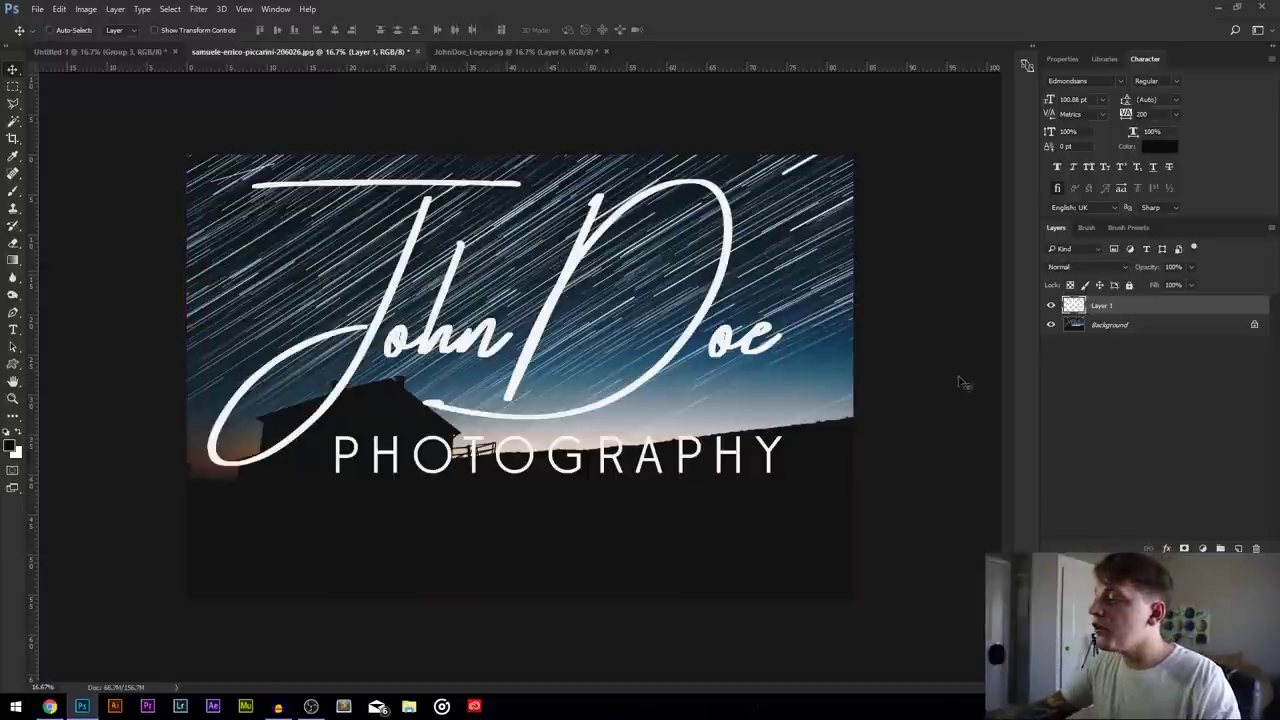
pyautogui.click(1166, 548)
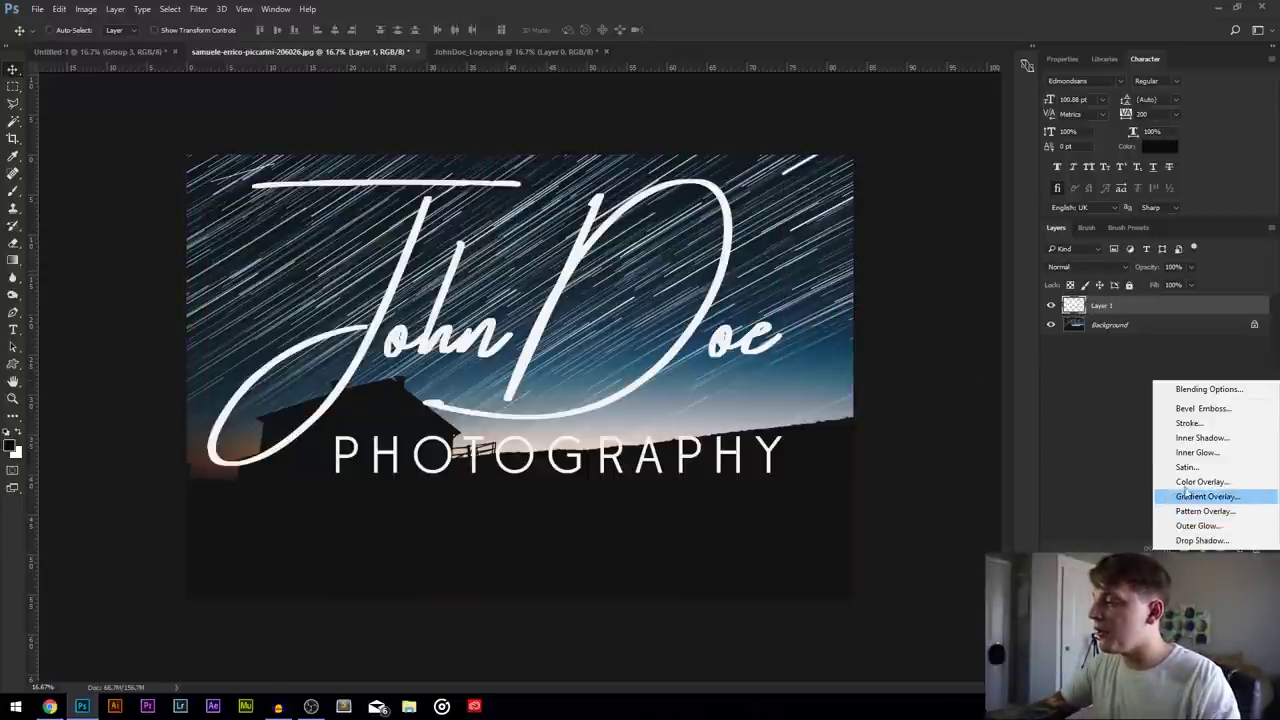
pyautogui.click(1195, 482)
pyautogui.click(703, 177)
pyautogui.click(1045, 301)
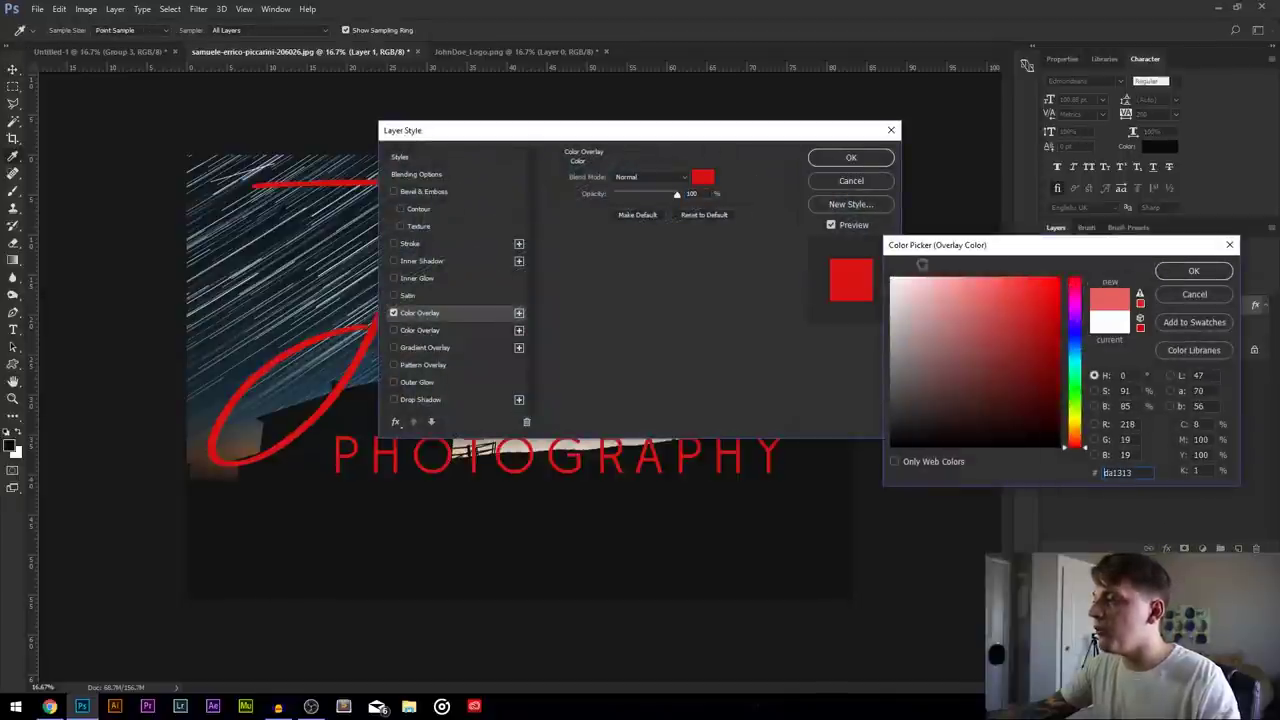
pyautogui.write('ffffff')
pyautogui.click(1193, 271)
pyautogui.click(851, 157)
# Scale the white logo down to watermark size and place it in the lower-right corner of the star-trail photo
pyautogui.hotkey('ctrl', 't')
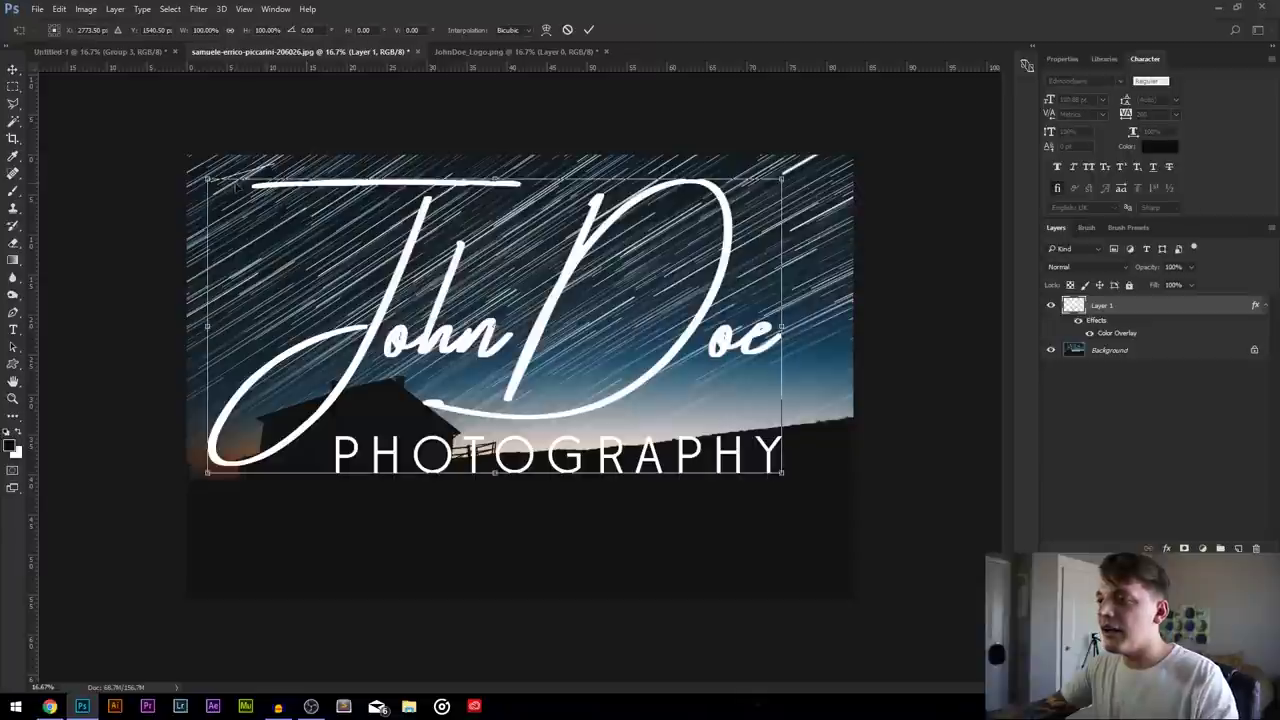
pyautogui.moveTo(208, 178); pyautogui.dragTo(789, 503)
pyautogui.press('Return')
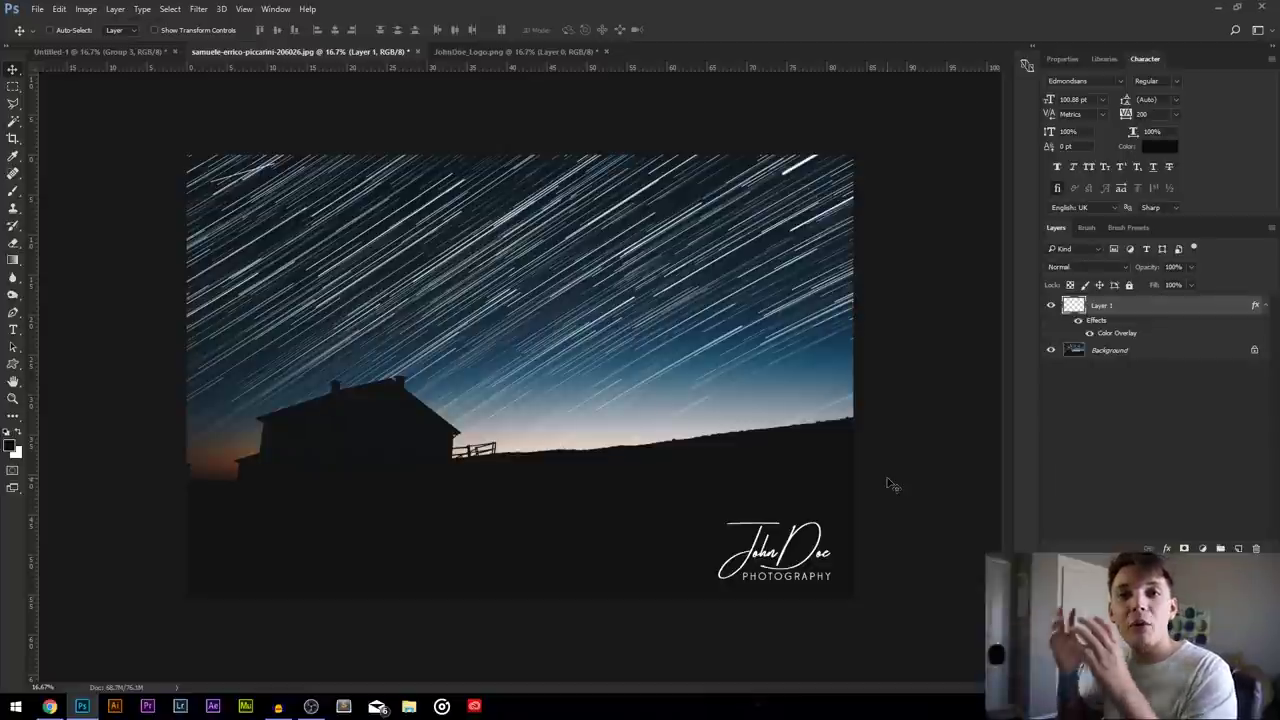